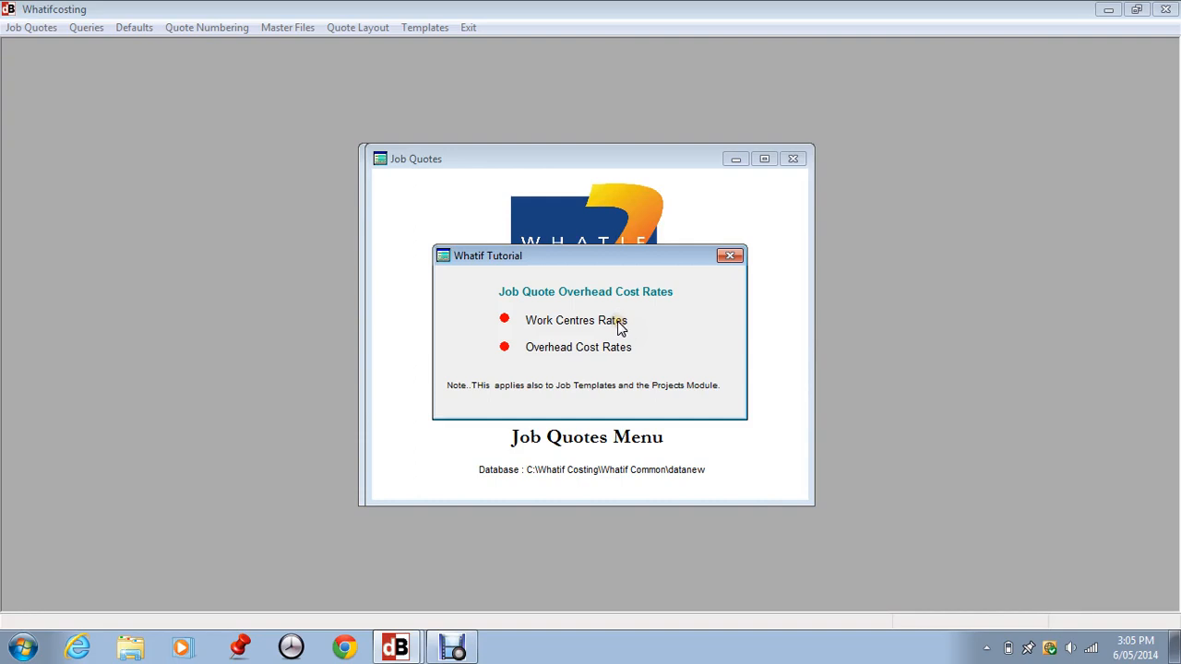
- Read the Job Quote Overhead Cost Rates tutorial topics and close the tutorial window
left_click(618, 323)
left_click(601, 357)
left_click(456, 379)
left_click(729, 255)
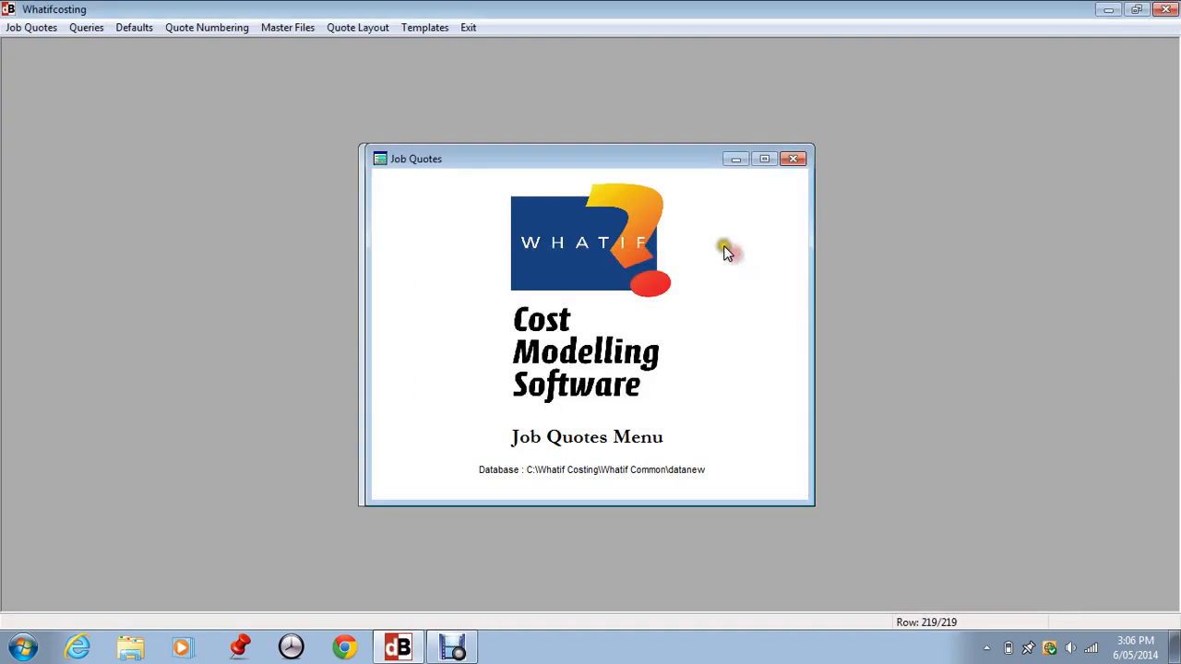
- Open the Labour/Overhead Work Centres list, scroll through the CHAIRS work centres, and close it
left_click(291, 28)
mouse_move(309, 47)
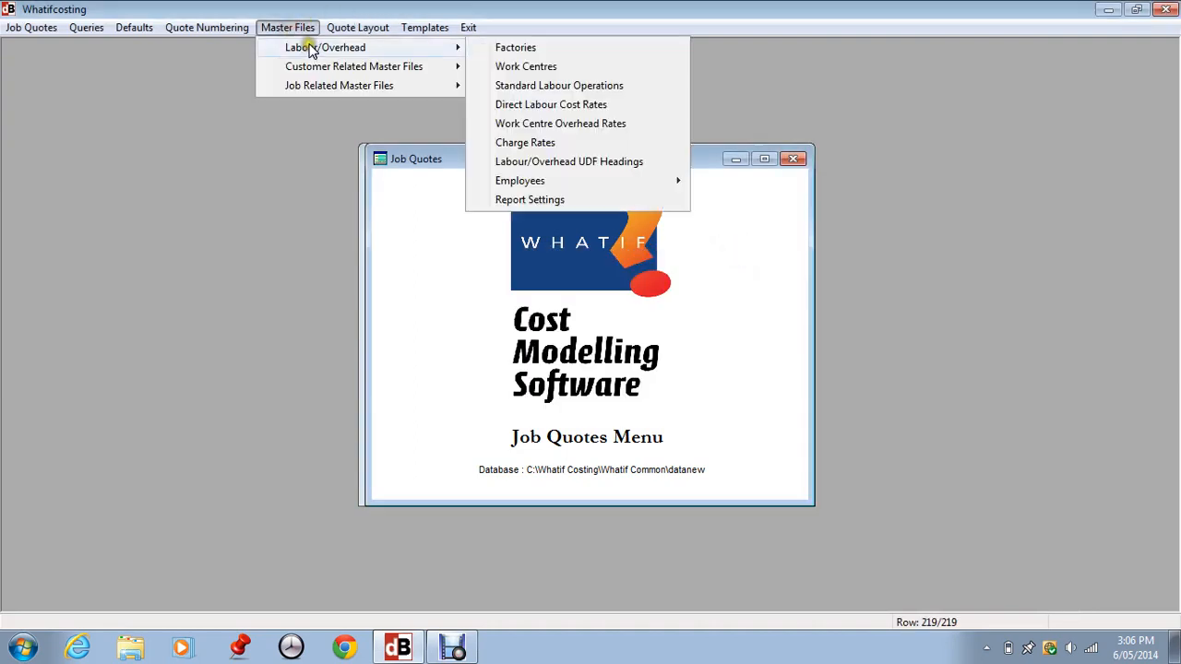
left_click(511, 66)
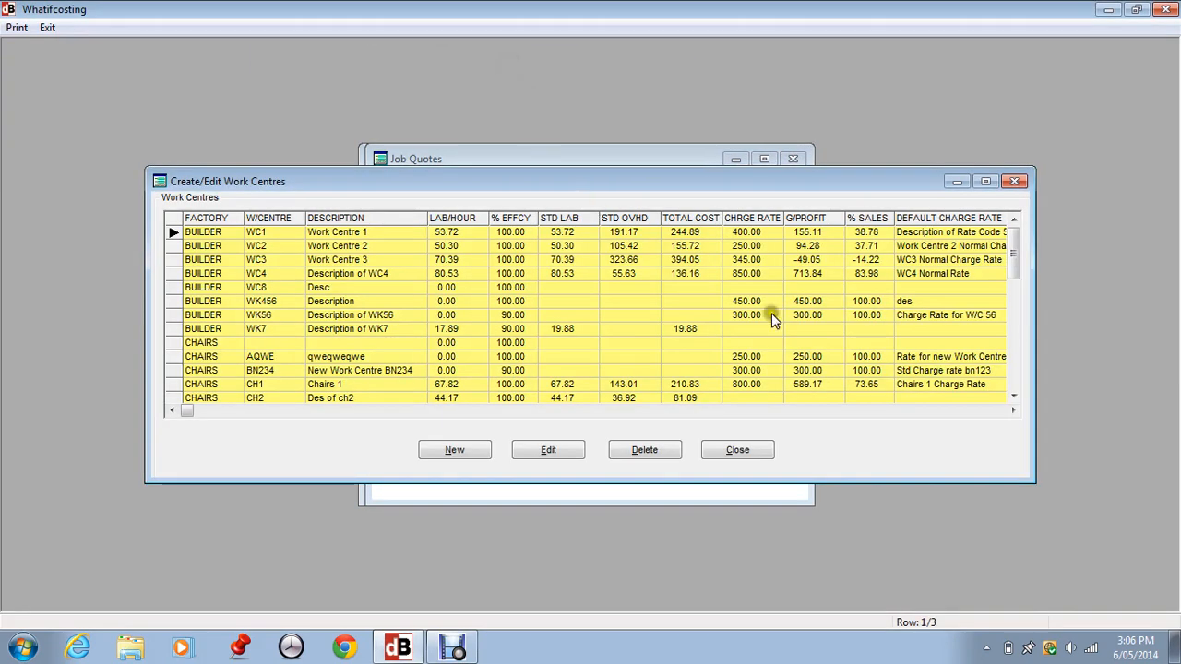
left_click(1012, 368)
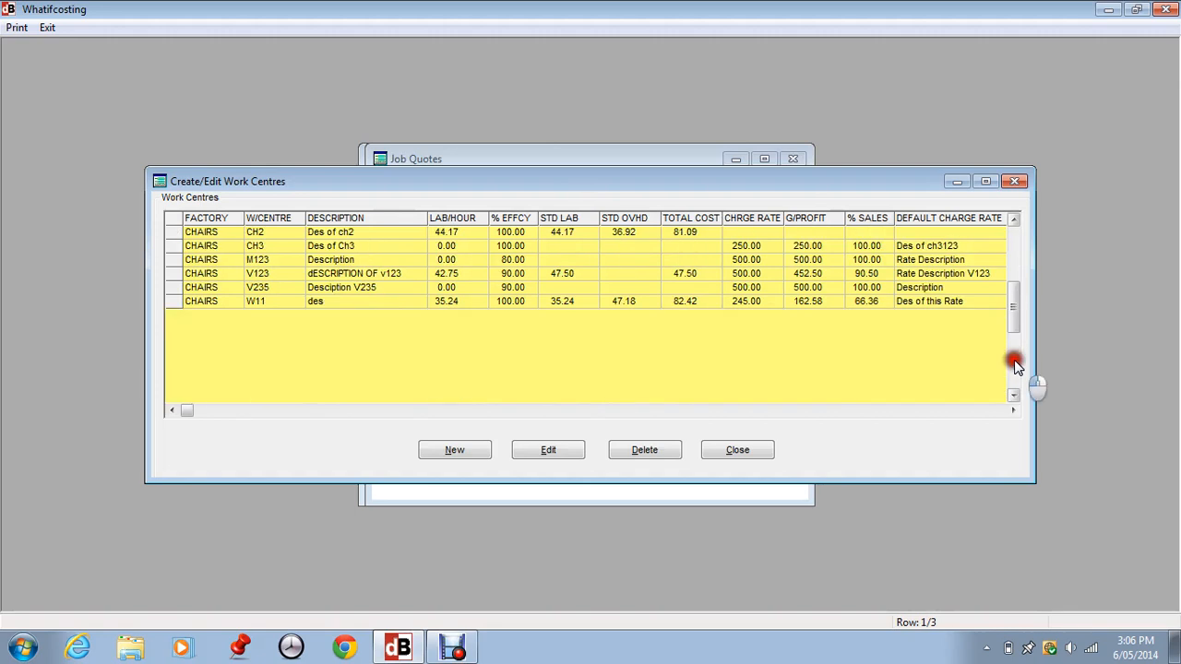
left_click(271, 277)
left_click(738, 450)
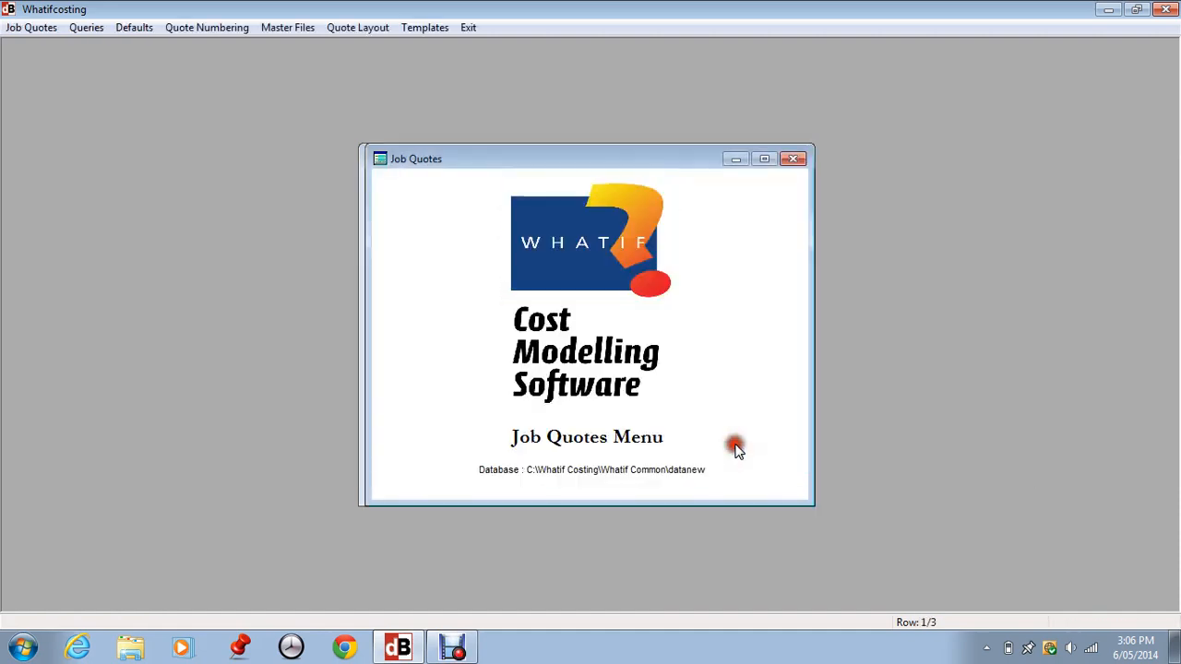
- Open Work Centre Overhead Rates and open the overheads for set 8 of the CHAIRS factory
left_click(289, 28)
mouse_move(295, 46)
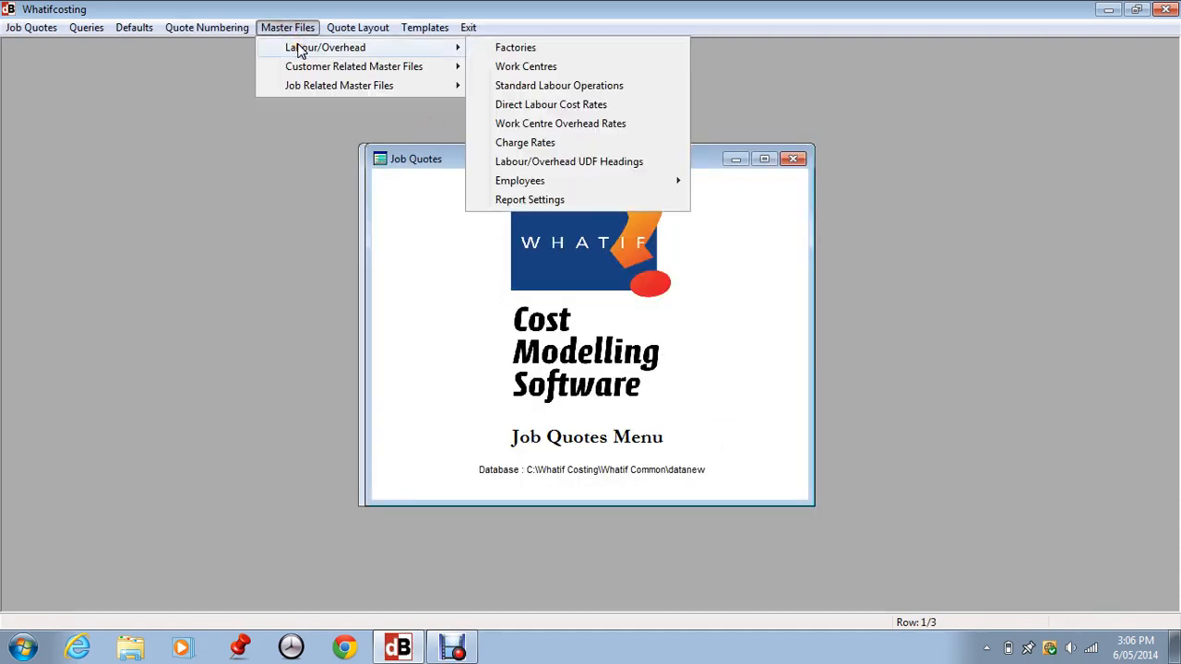
left_click(529, 124)
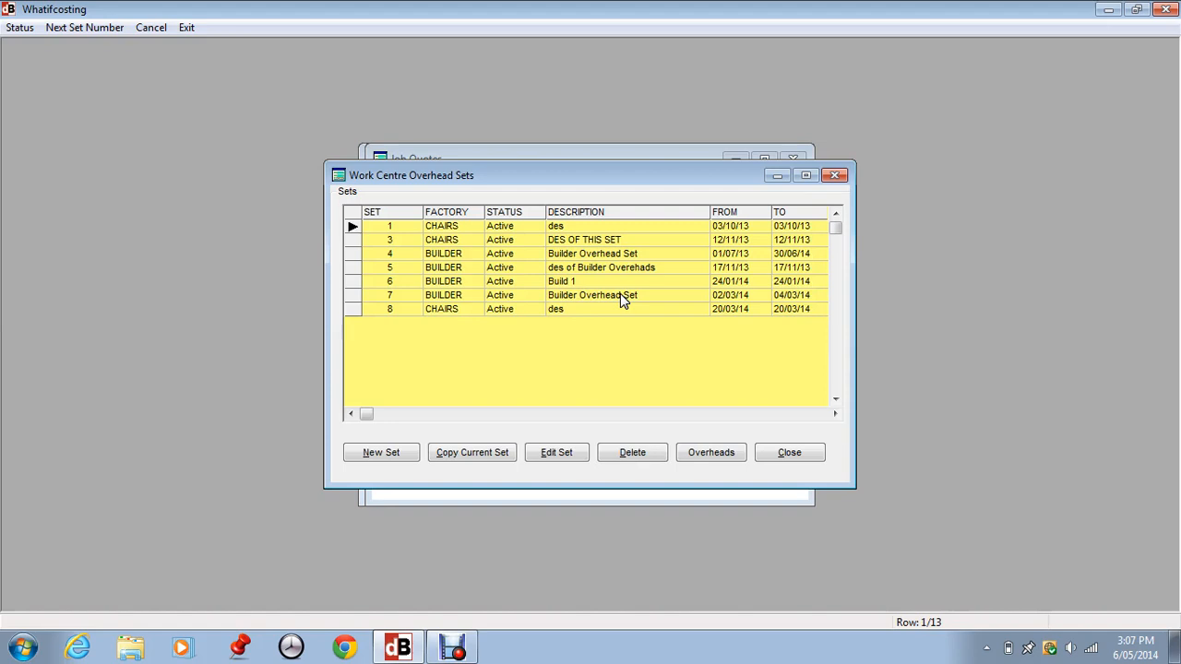
left_click(386, 307)
left_click(694, 456)
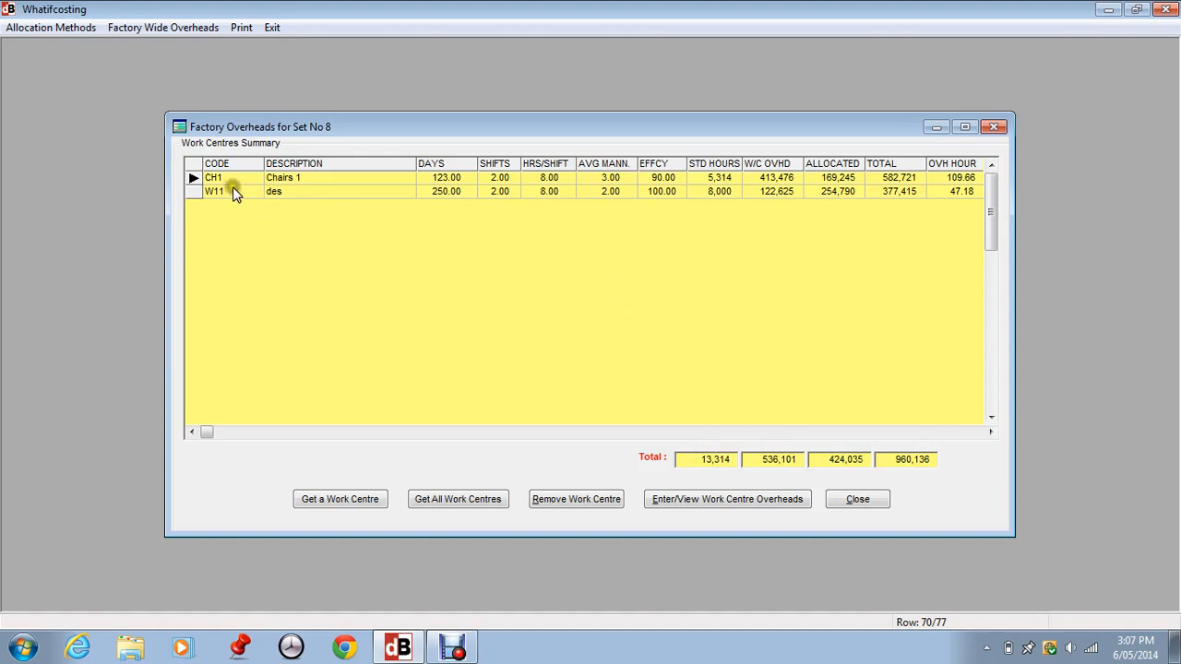
- Add work centre V123 to the set 8 work centres summary
left_click(226, 189)
left_click(344, 500)
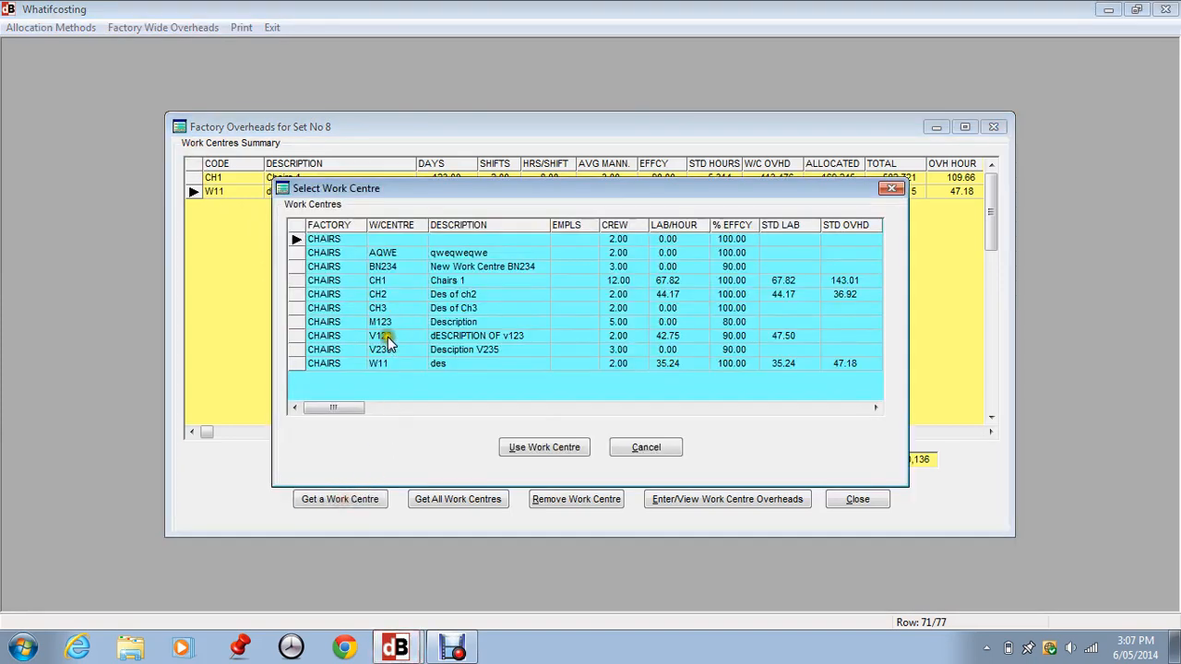
left_click(387, 341)
left_click(533, 443)
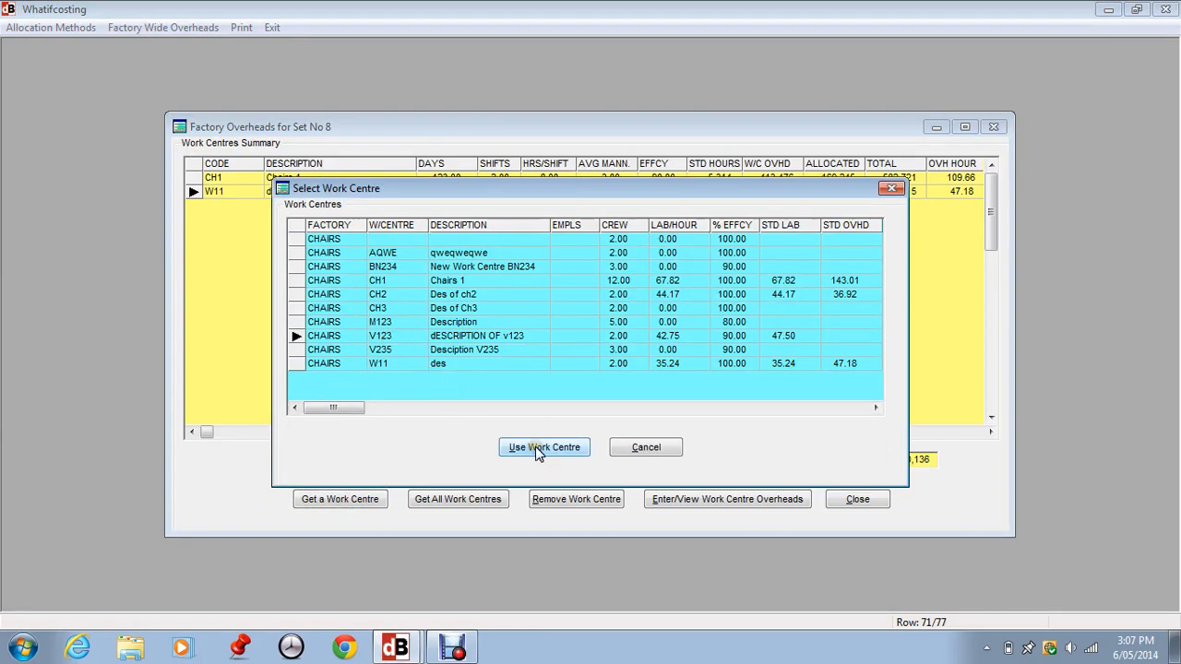
left_click(994, 164)
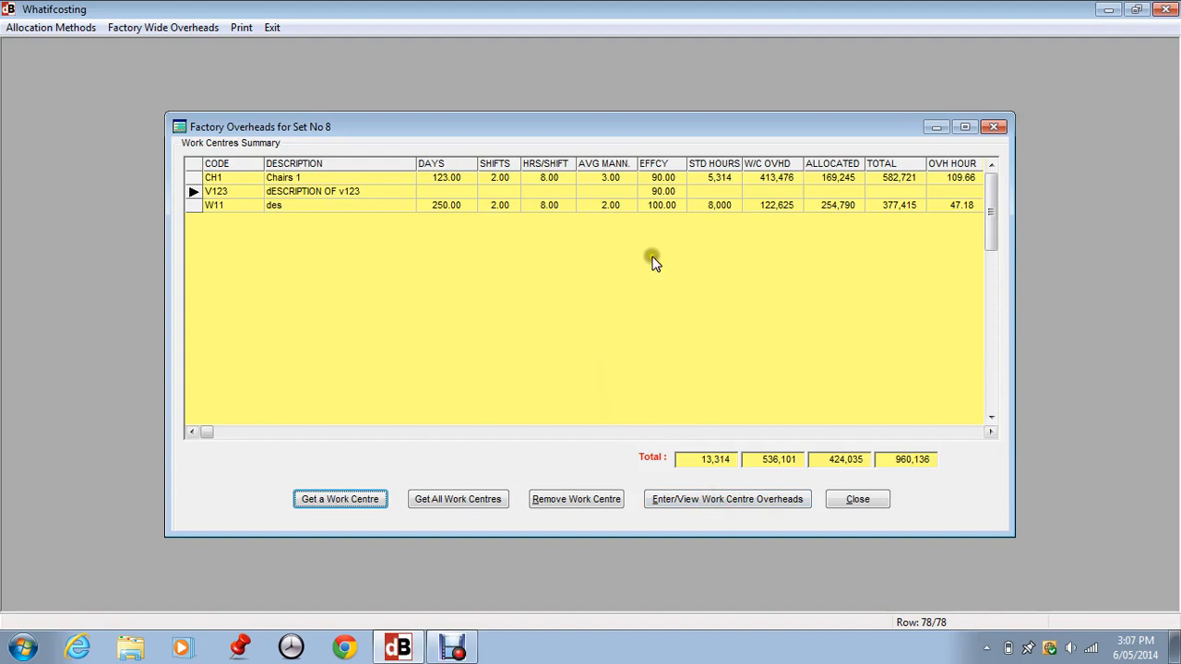
- View the CHAIRS work centre overheads and the further overhead totals, then close the totals view
left_click(700, 501)
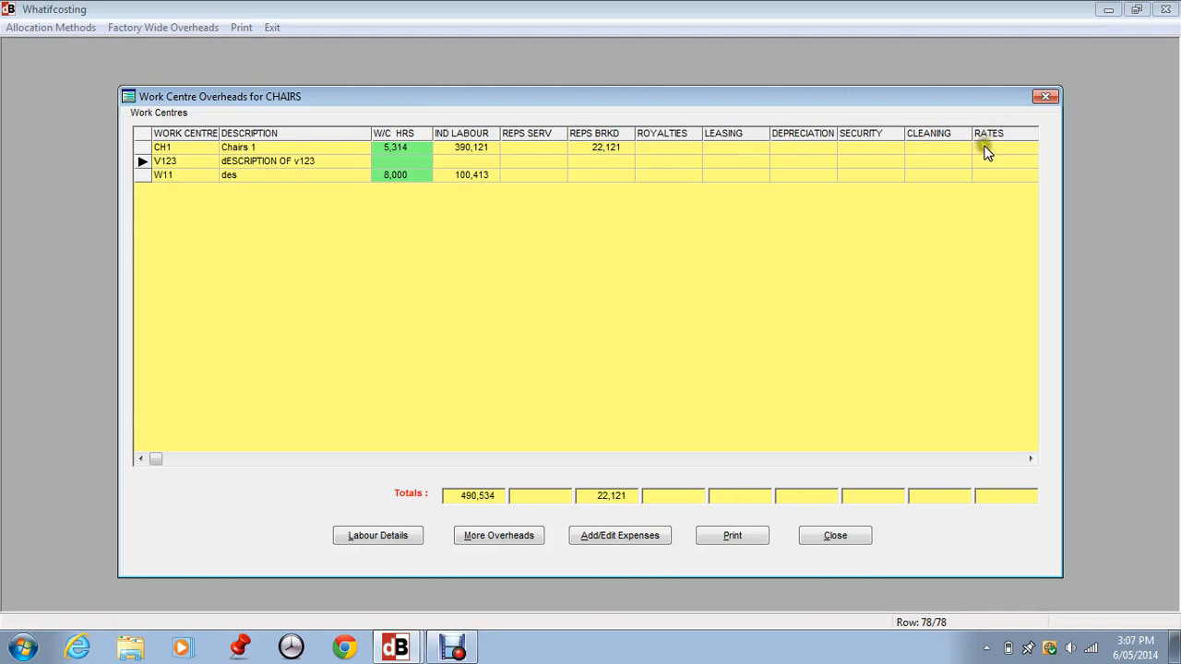
left_click(513, 533)
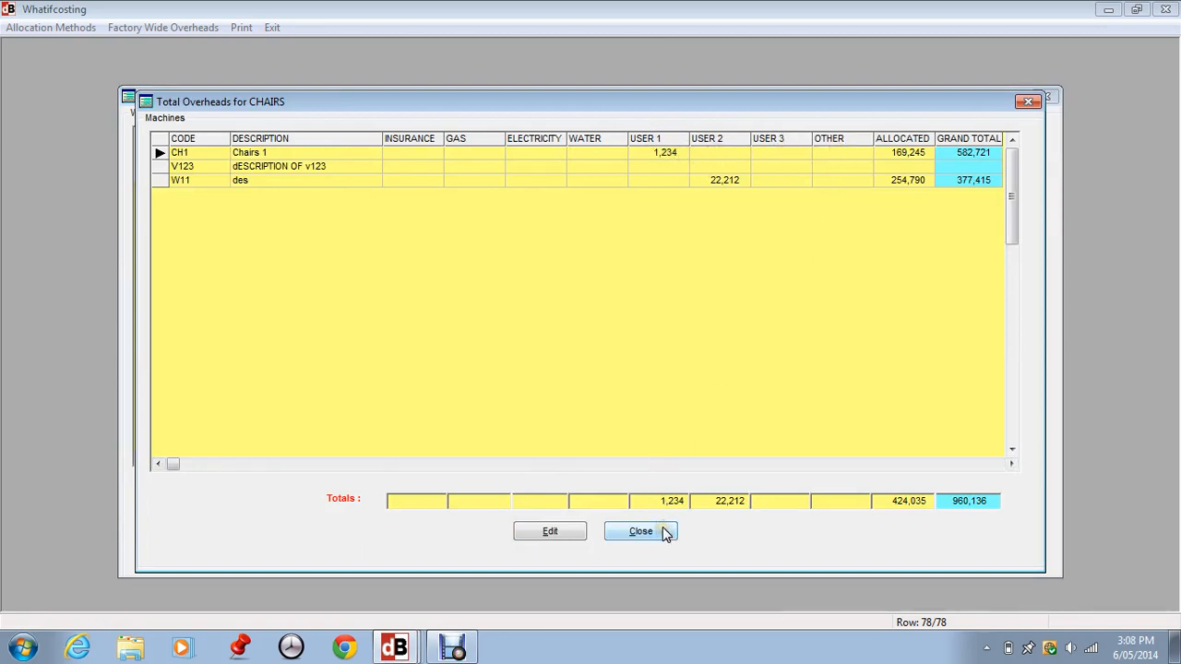
left_click(210, 166)
left_click(629, 533)
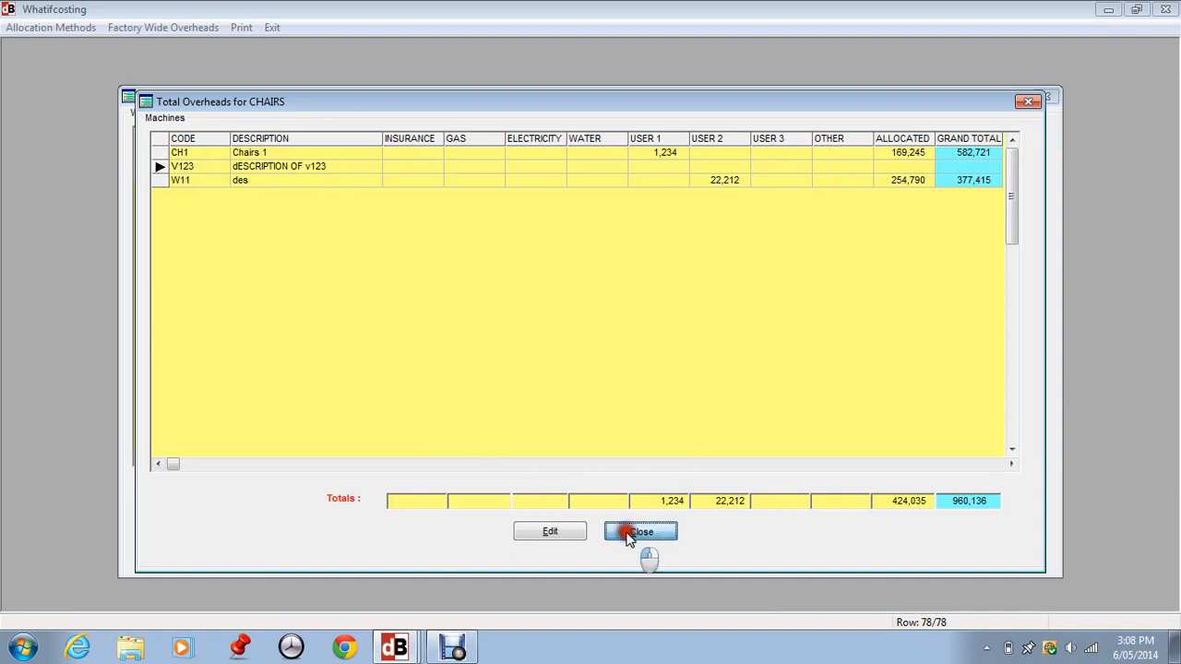
- Open V123's expenses and set working days 260, shifts per day 2, hours per shift 8, and direct manning 4
left_click(177, 167)
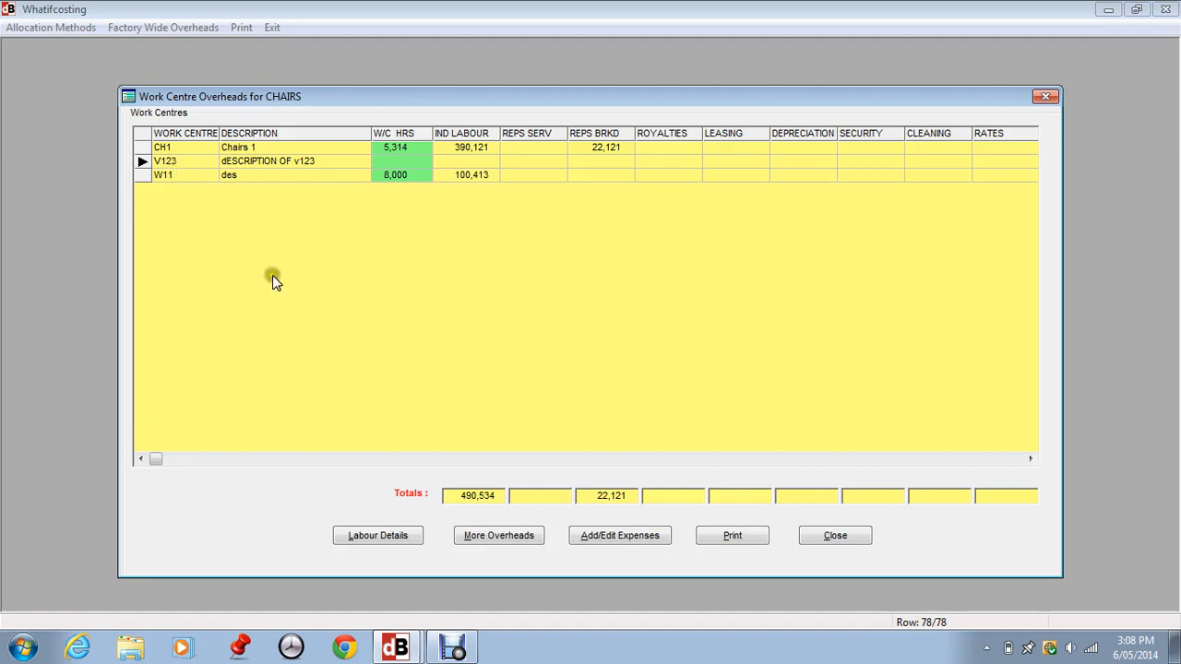
left_click(608, 536)
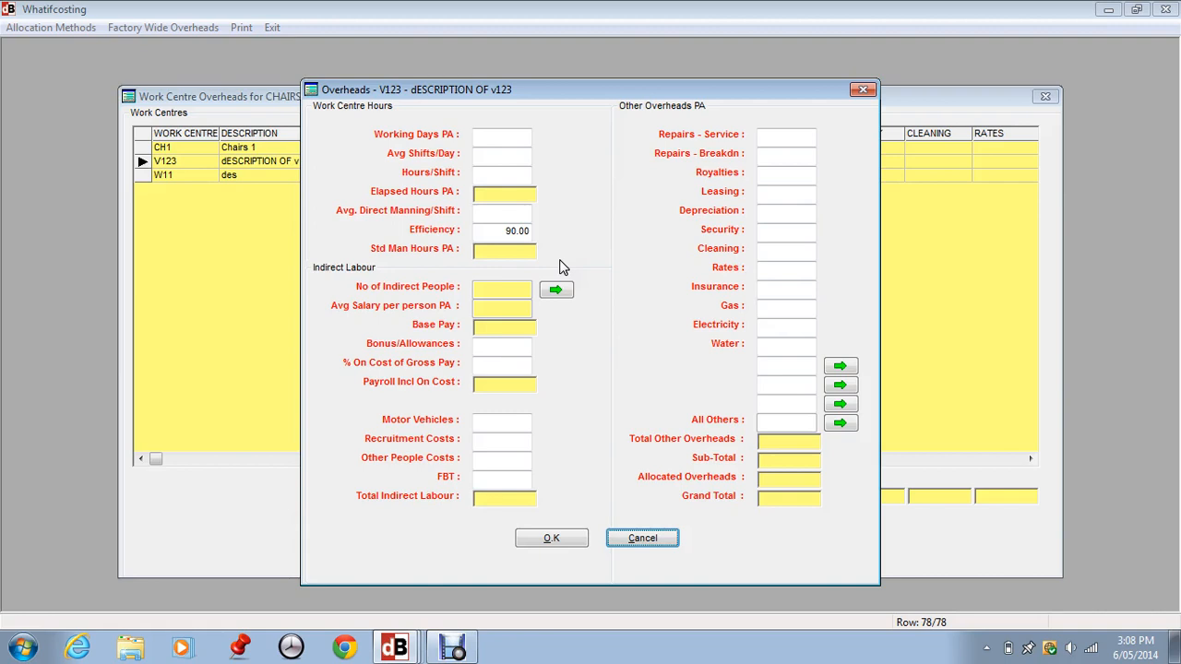
left_click(499, 136)
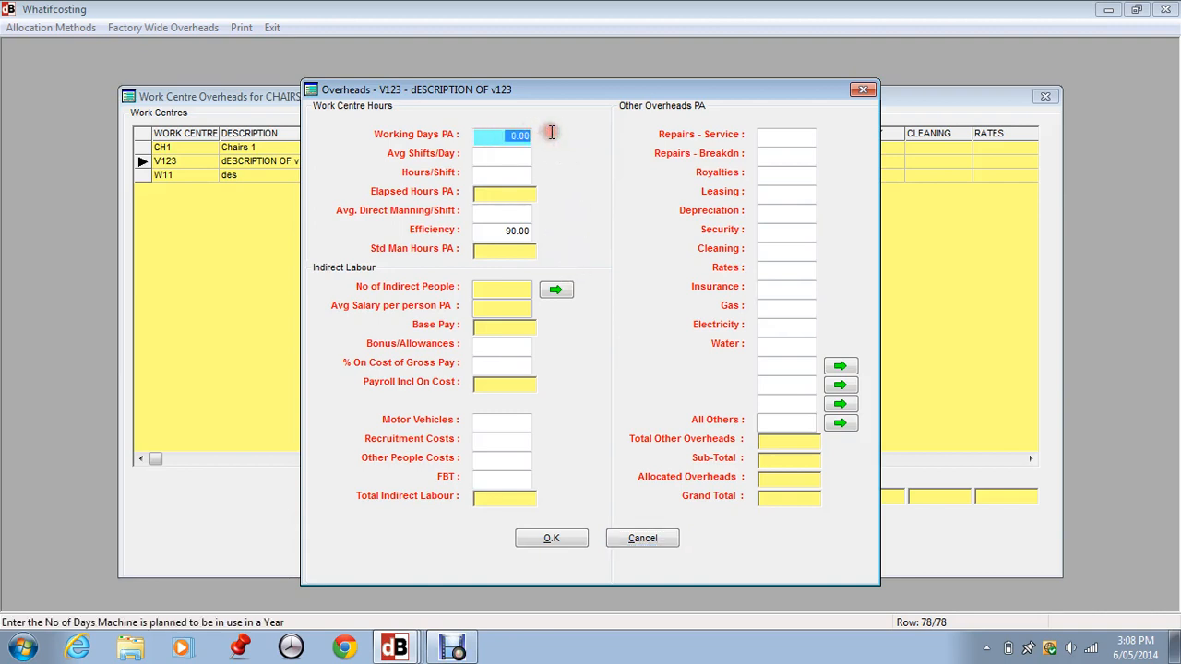
type("26")
key("Tab")
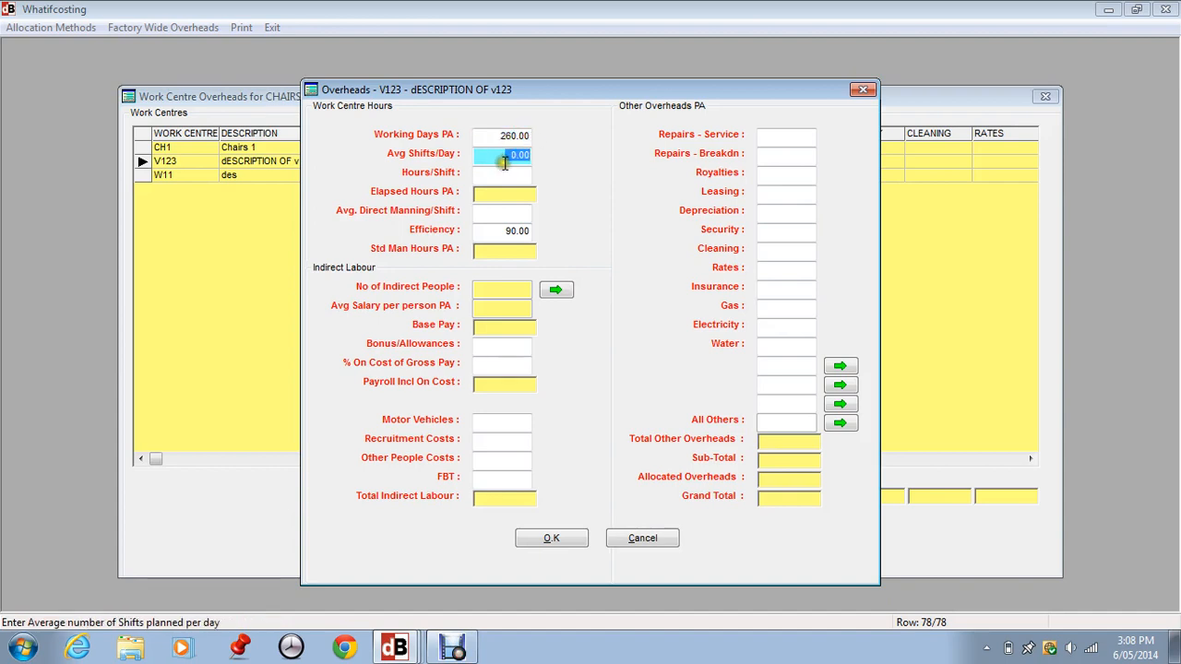
type("2")
key("Tab")
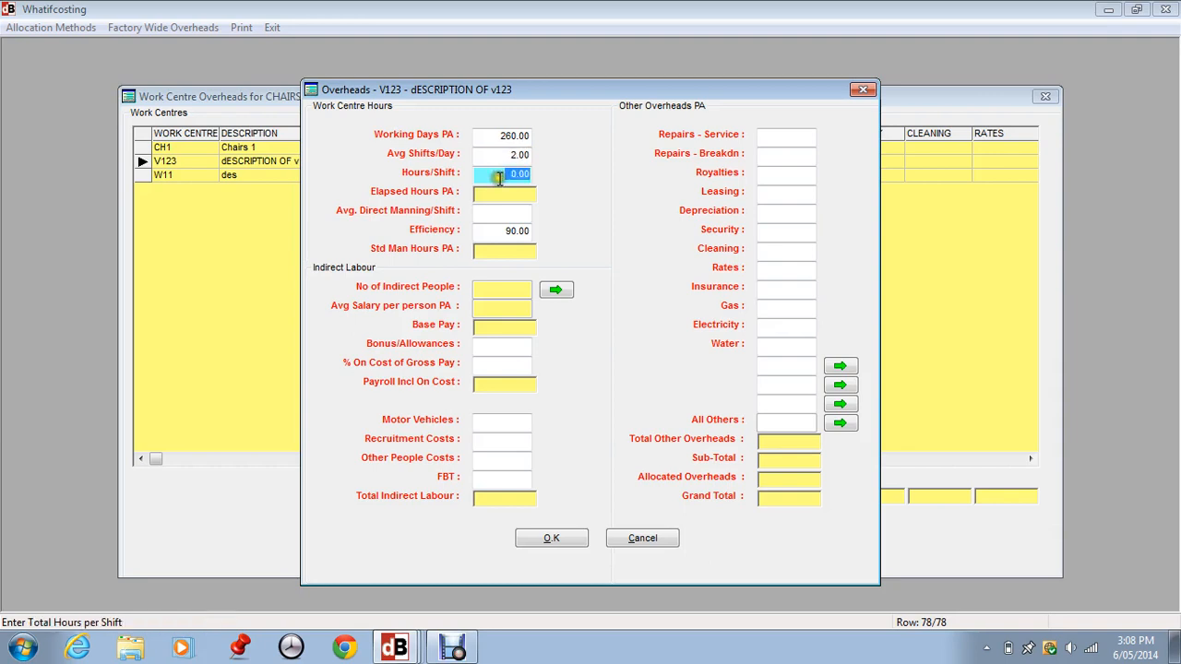
type("8")
key("Tab")
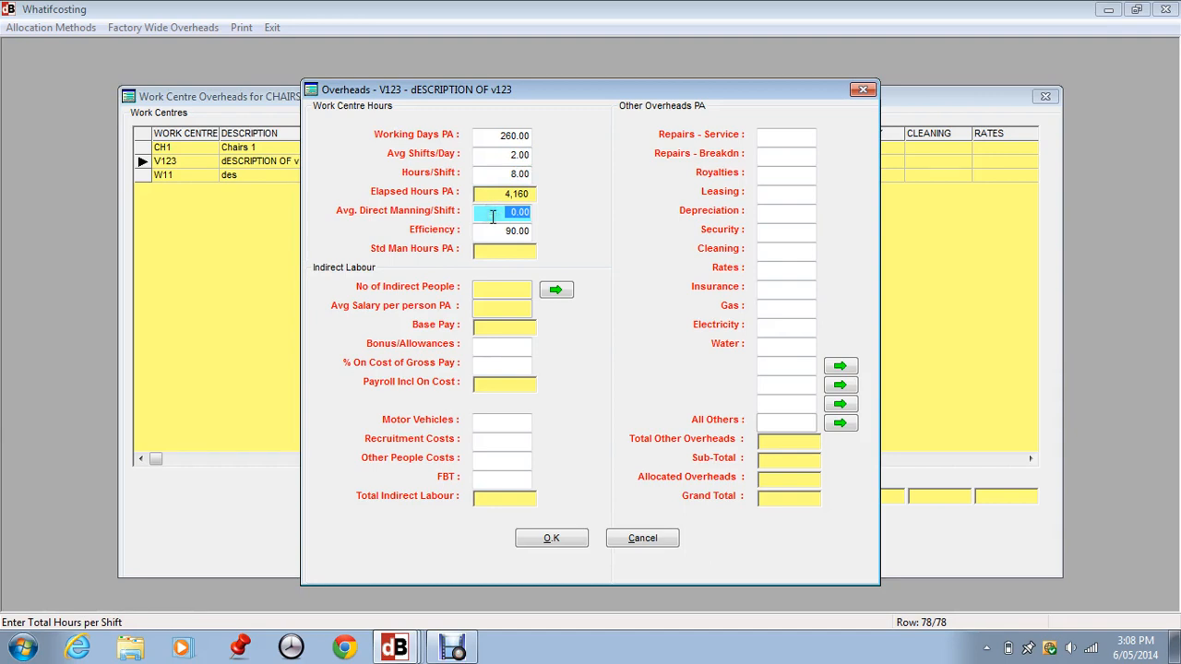
type("4")
key("Tab")
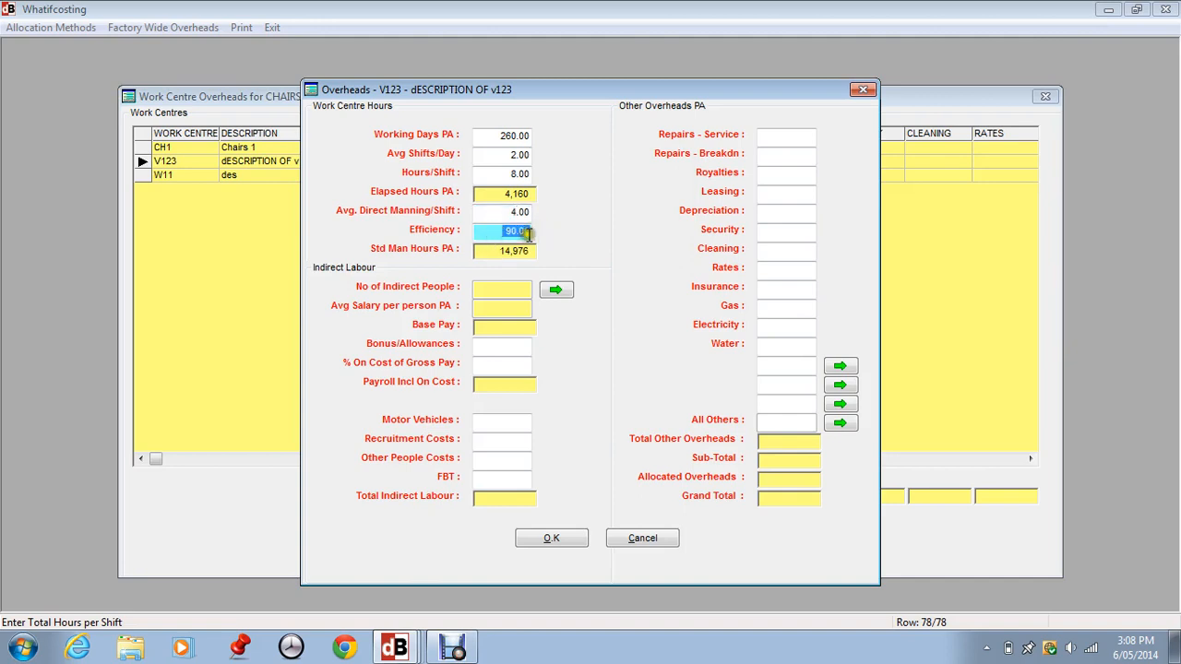
- Add the Sheet Metal Worker employee as a salary component for V123's indirect labour and use the salary details
left_click(557, 289)
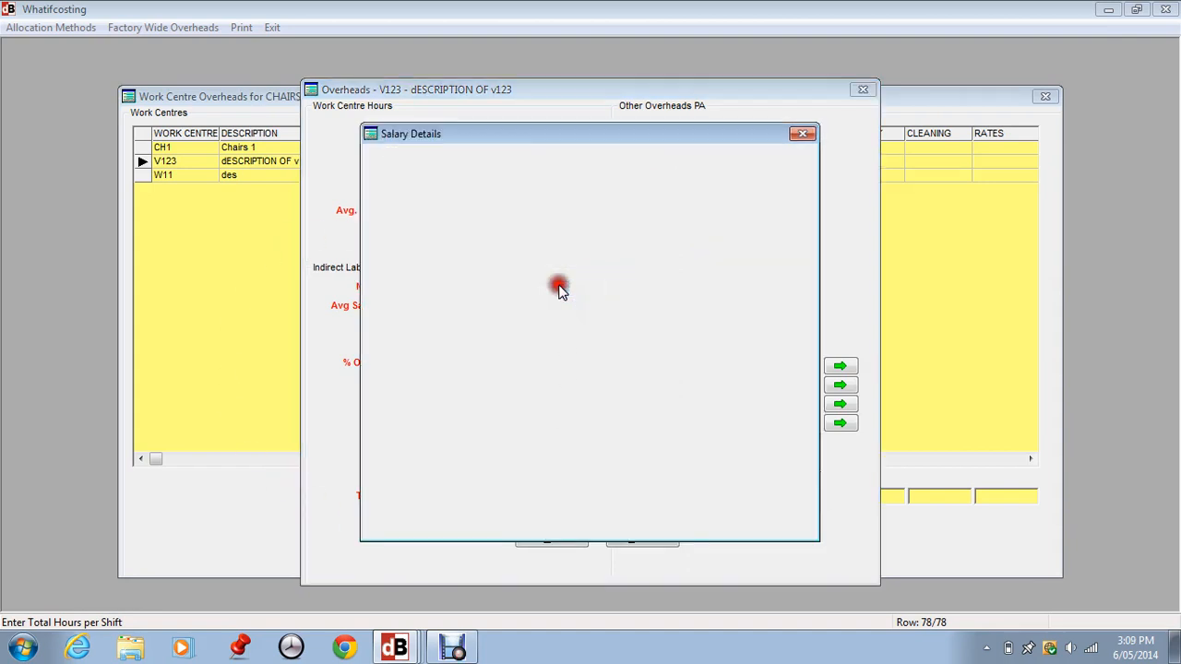
left_click(594, 196)
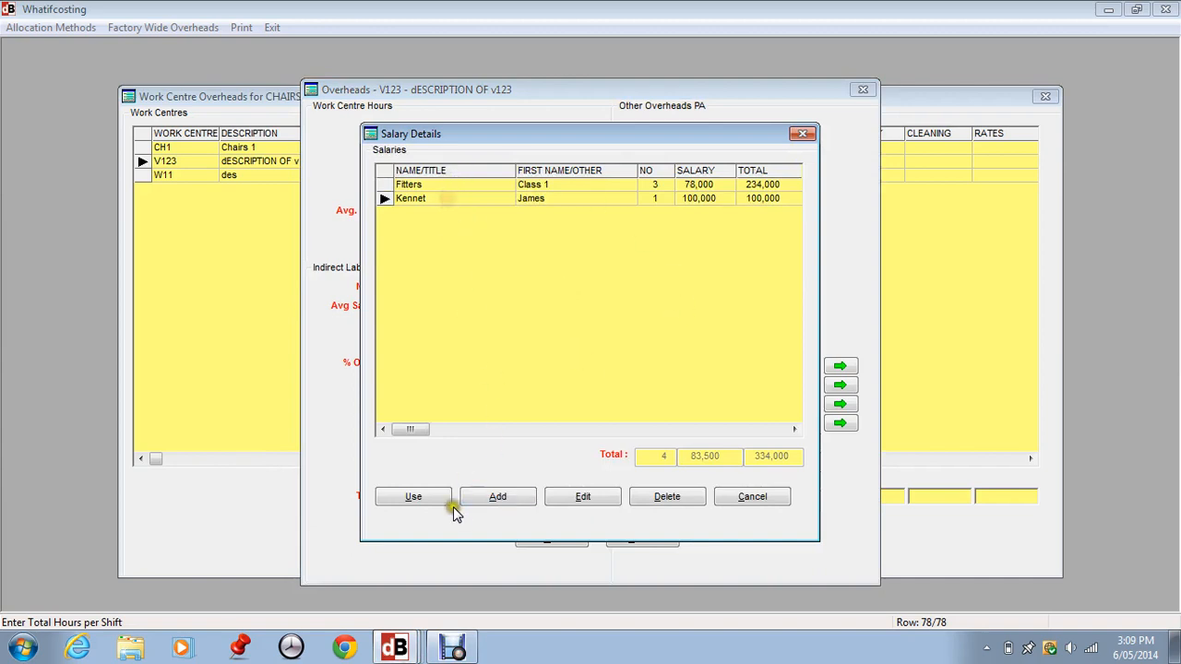
left_click(499, 497)
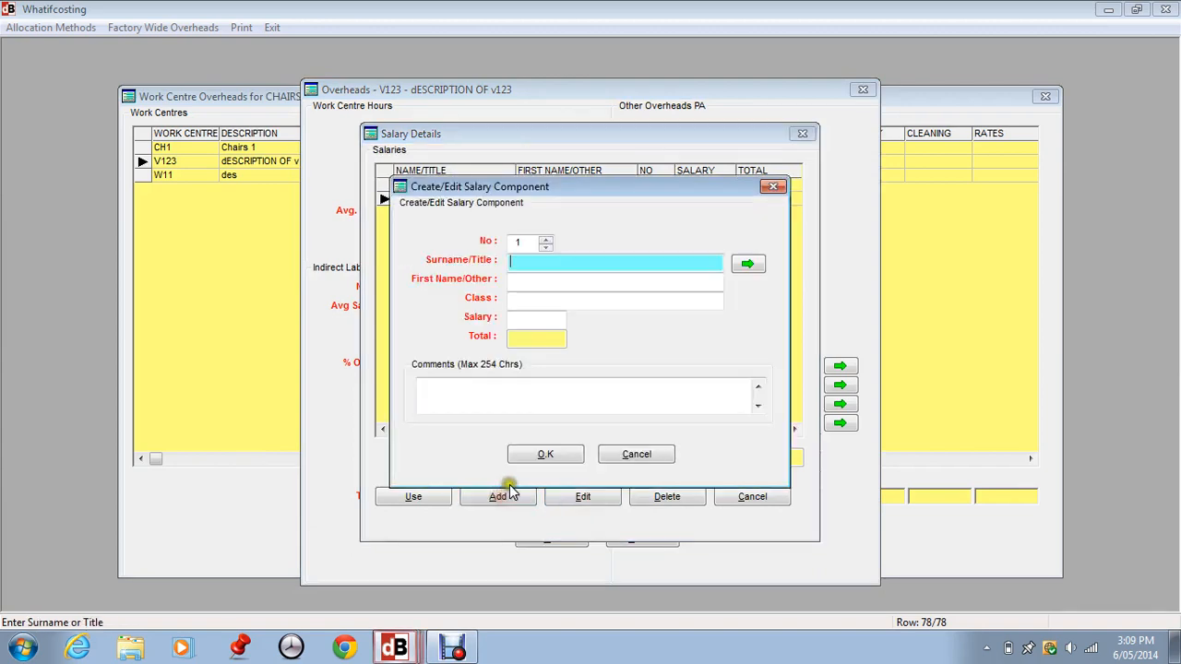
left_click(744, 264)
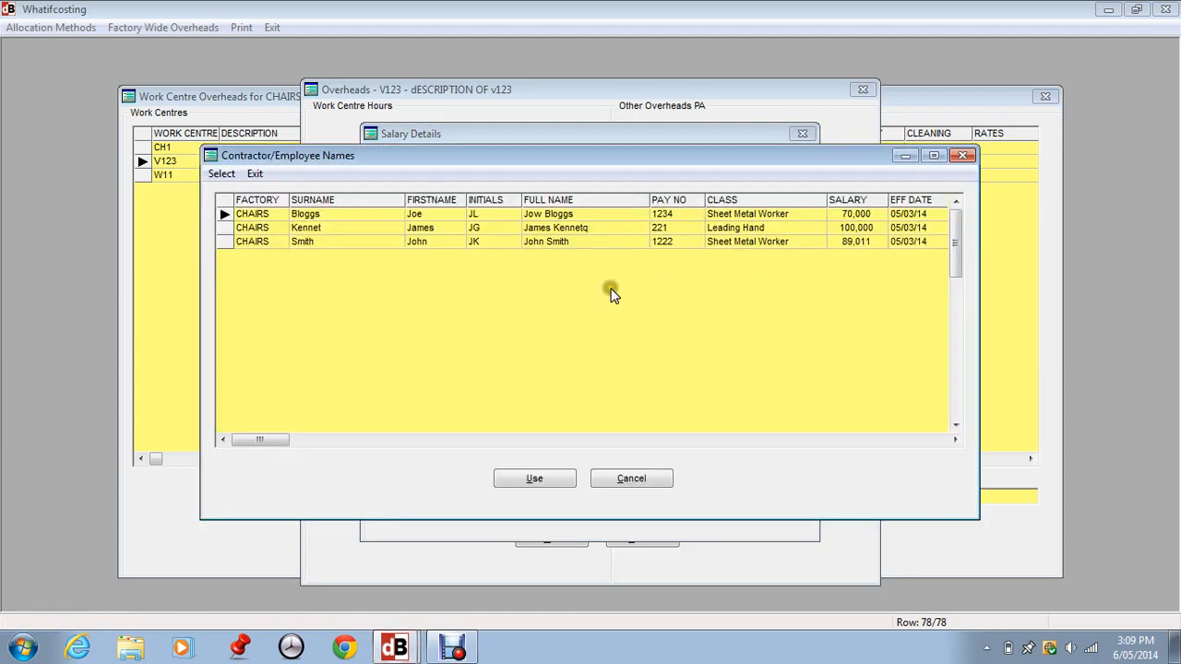
left_click(319, 240)
left_click(537, 478)
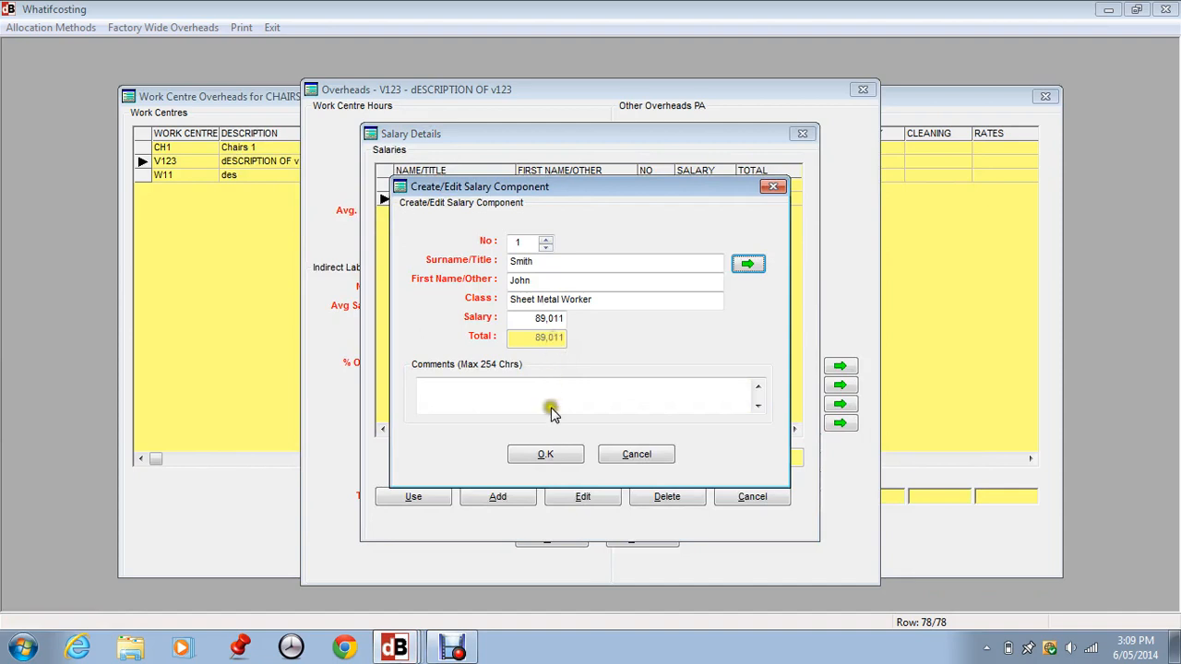
left_click(542, 454)
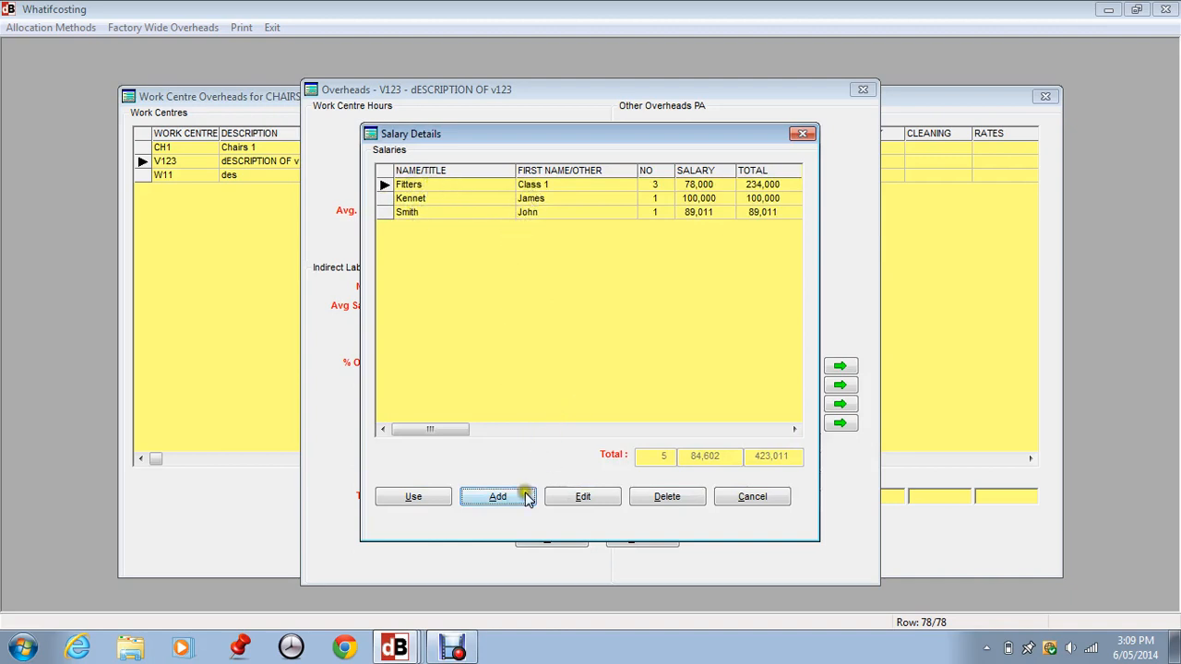
left_click(413, 494)
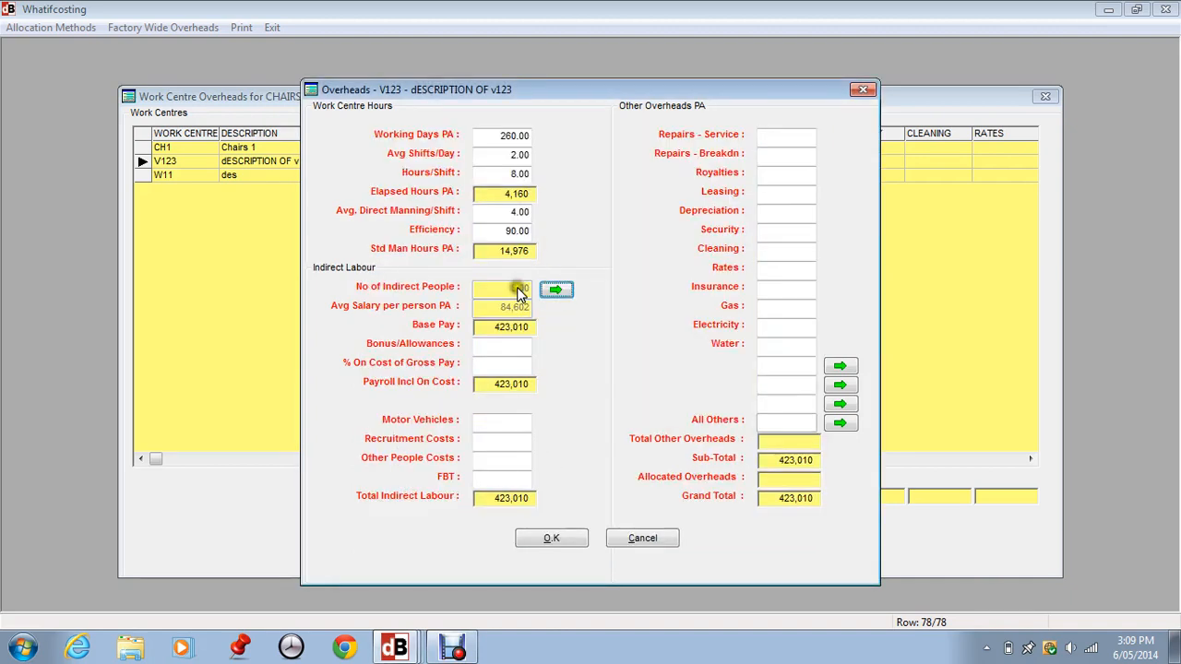
- Set V123's bonus/allowances to 50,000 and on-cost of gross pay to 20%
left_click(482, 345)
type("50,000")
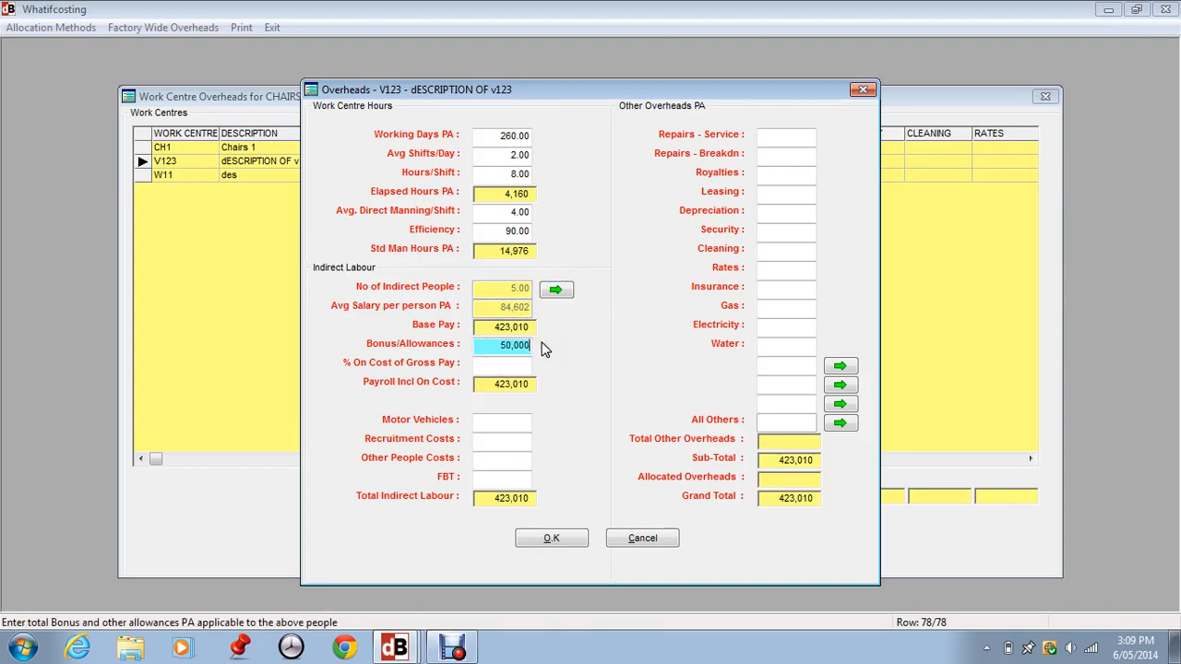
key("Tab")
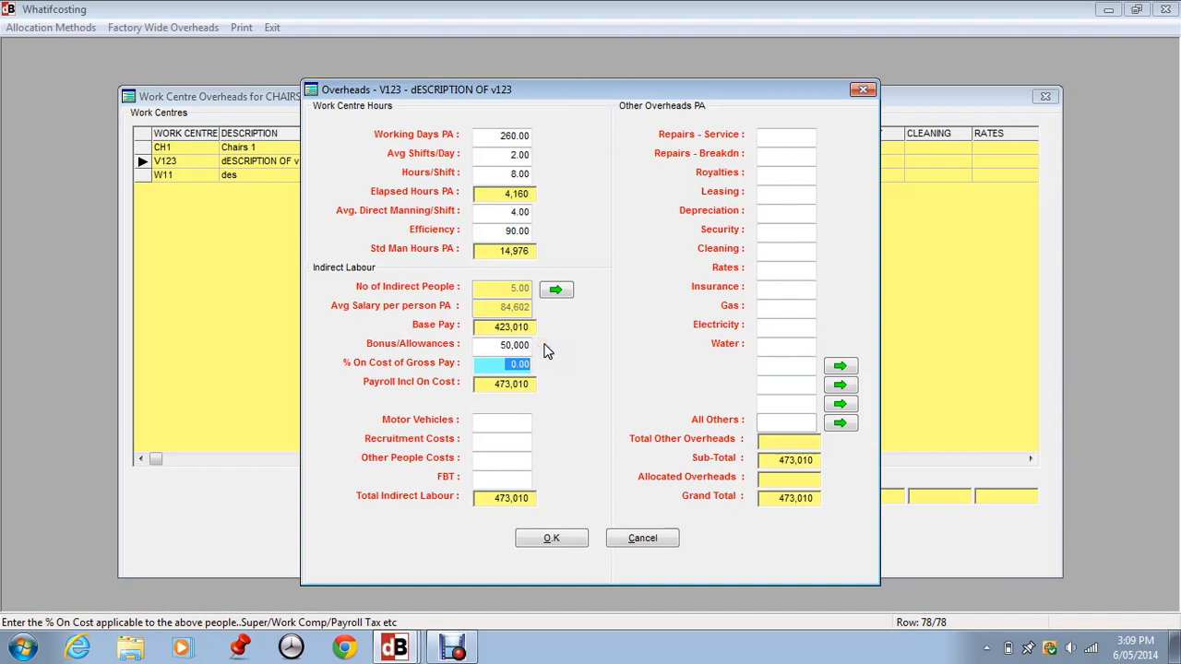
type("20")
key("Tab")
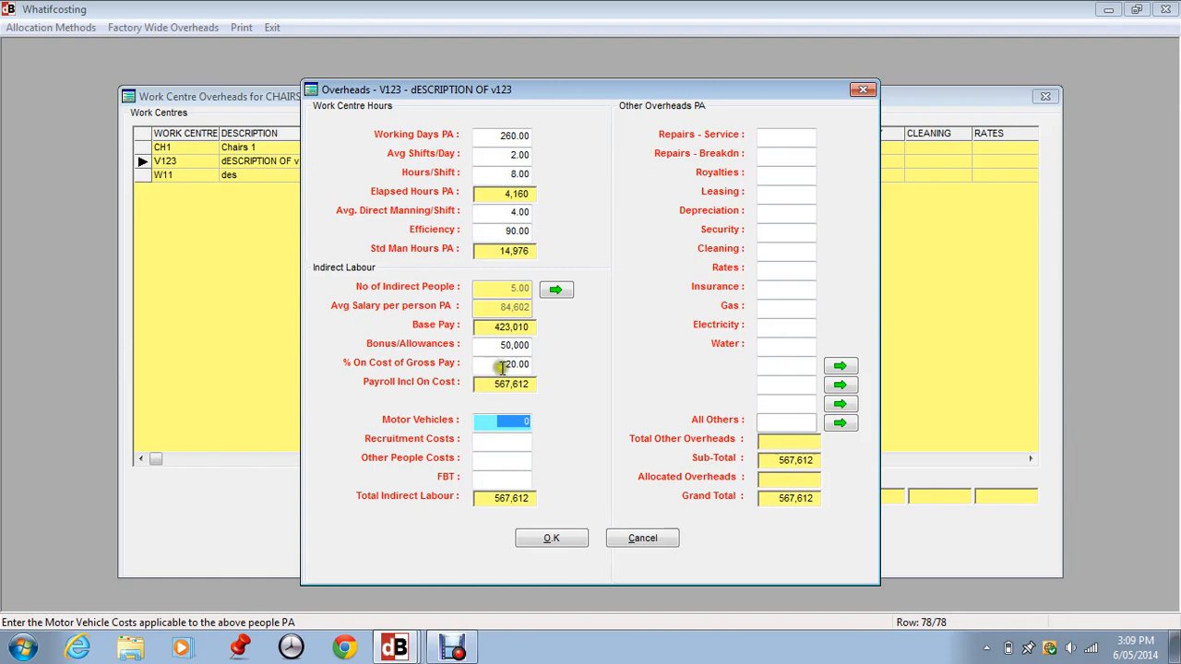
- Enter motor vehicles 7,000, recruitment costs 5,000, other people costs 2,000, and FBT 6,000 for V123
left_click(517, 421)
key("Tab")
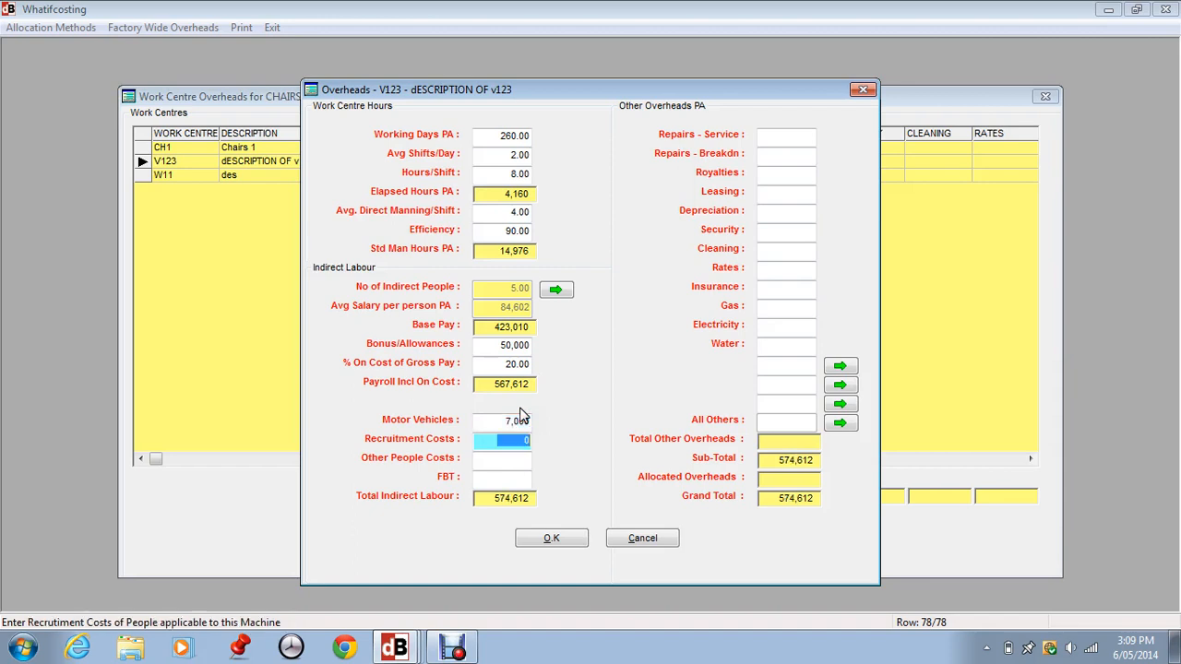
type("5")
key("Tab")
type("2,00")
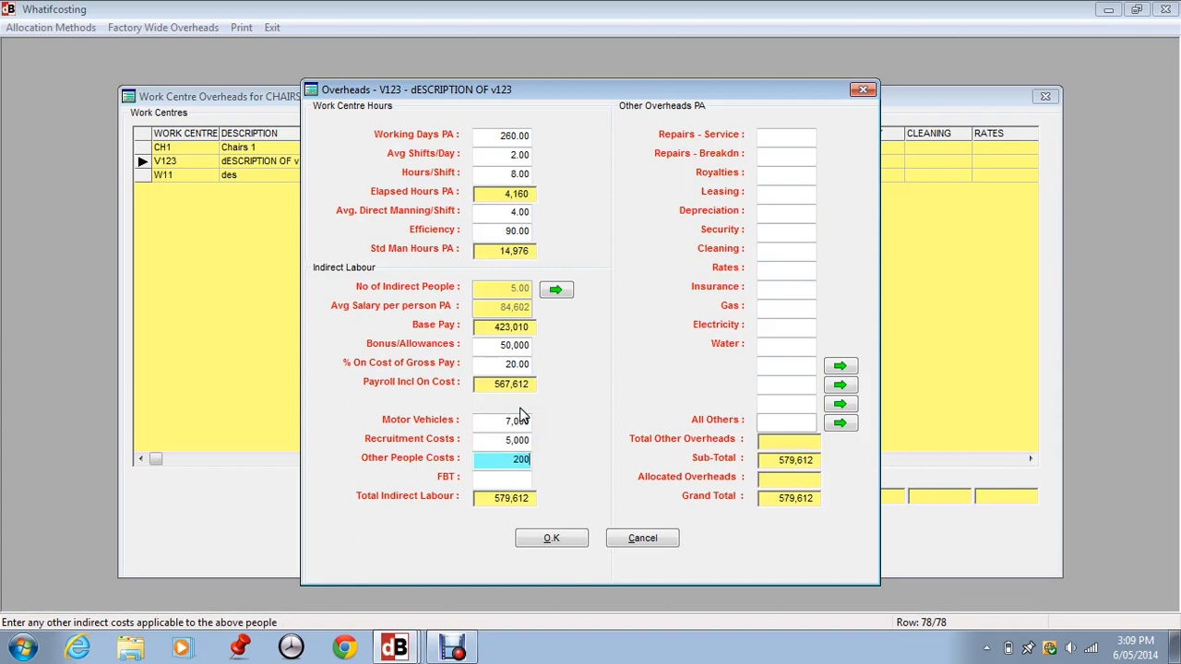
type("0")
key("Tab")
type("6")
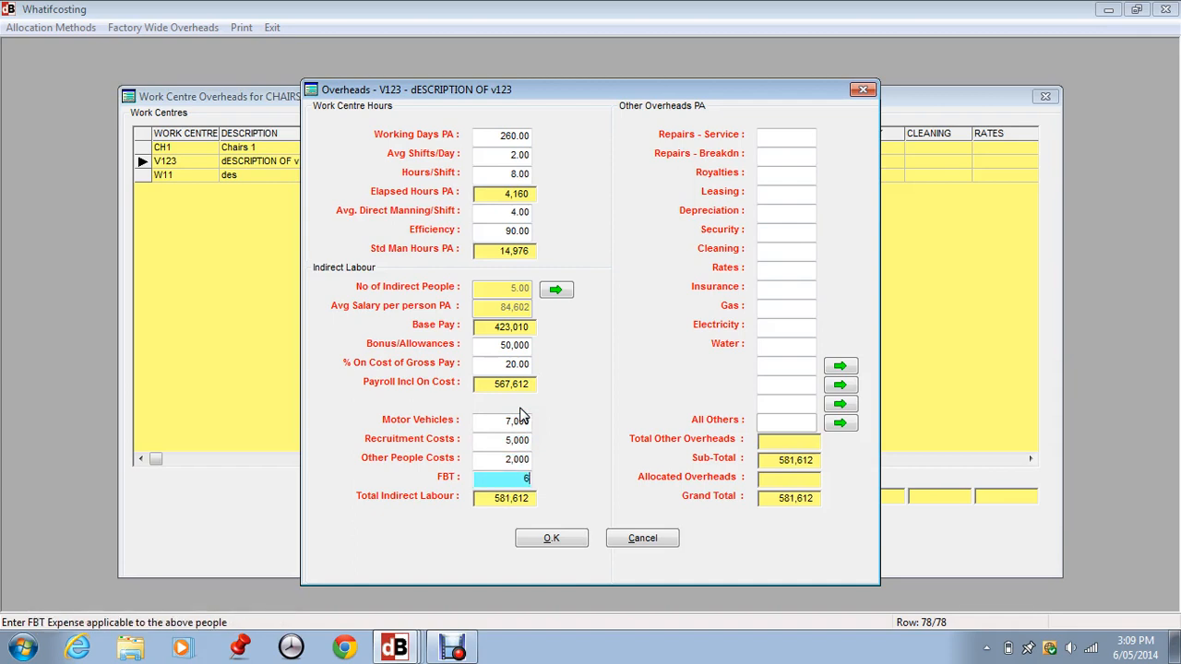
type(",000")
key("Tab")
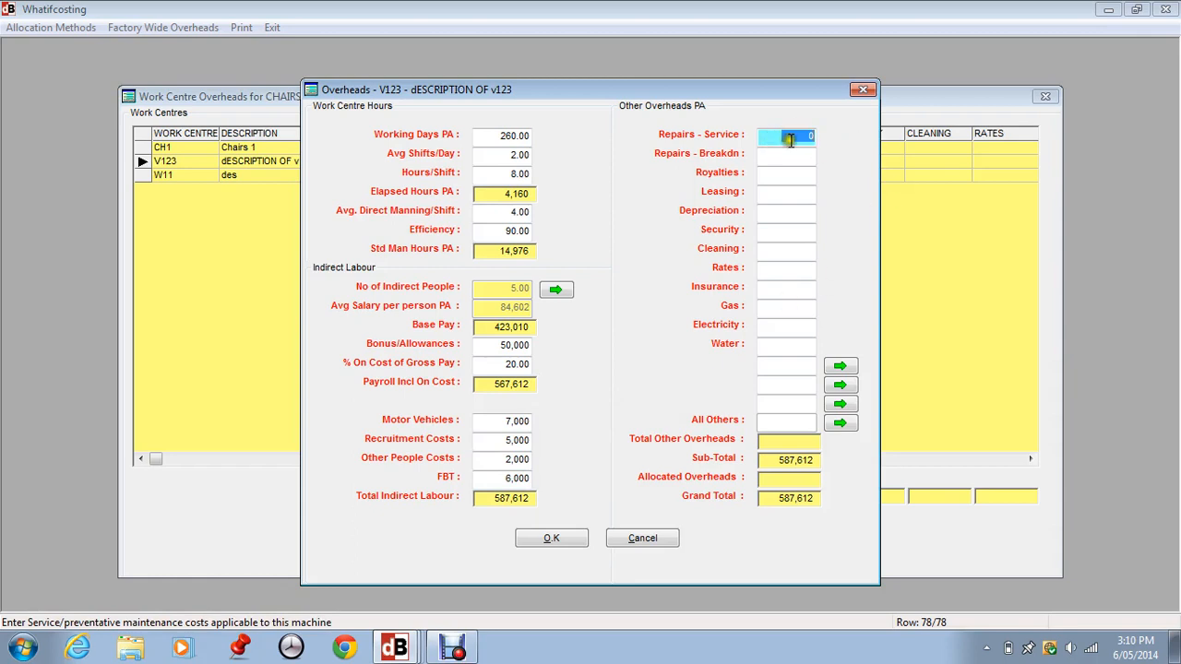
- Enter V123's repairs-service overhead of 89,000 and leasing of 60,000
type("89,000")
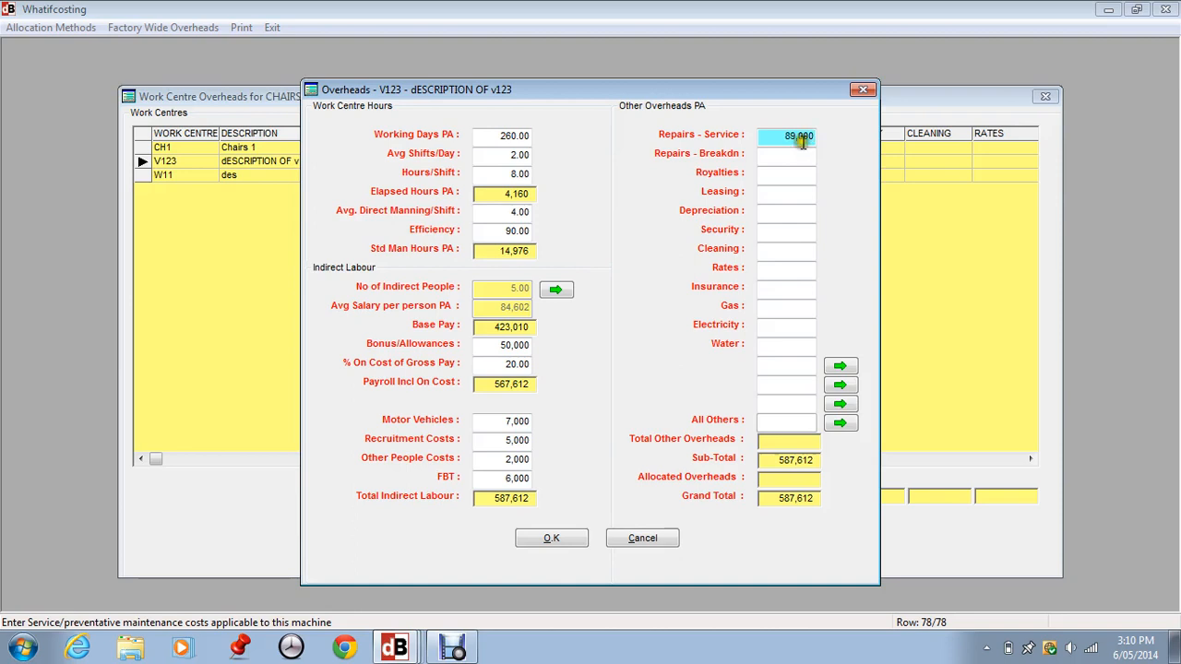
left_click(803, 149)
left_click(789, 172)
left_click(784, 193)
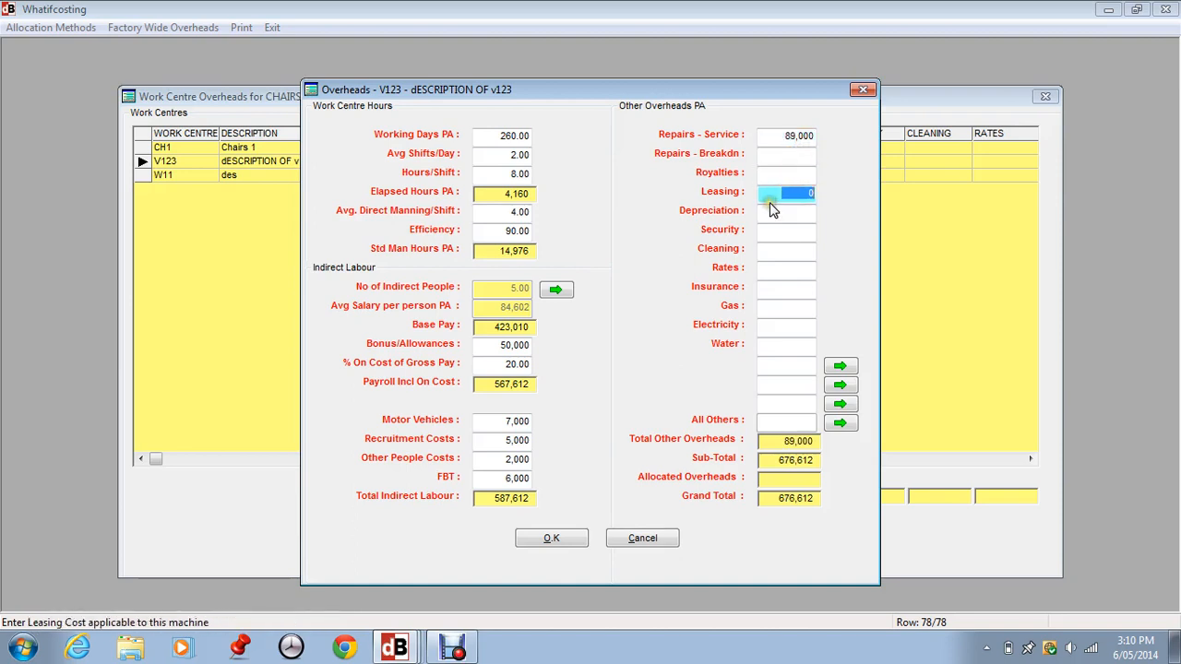
type("60,000")
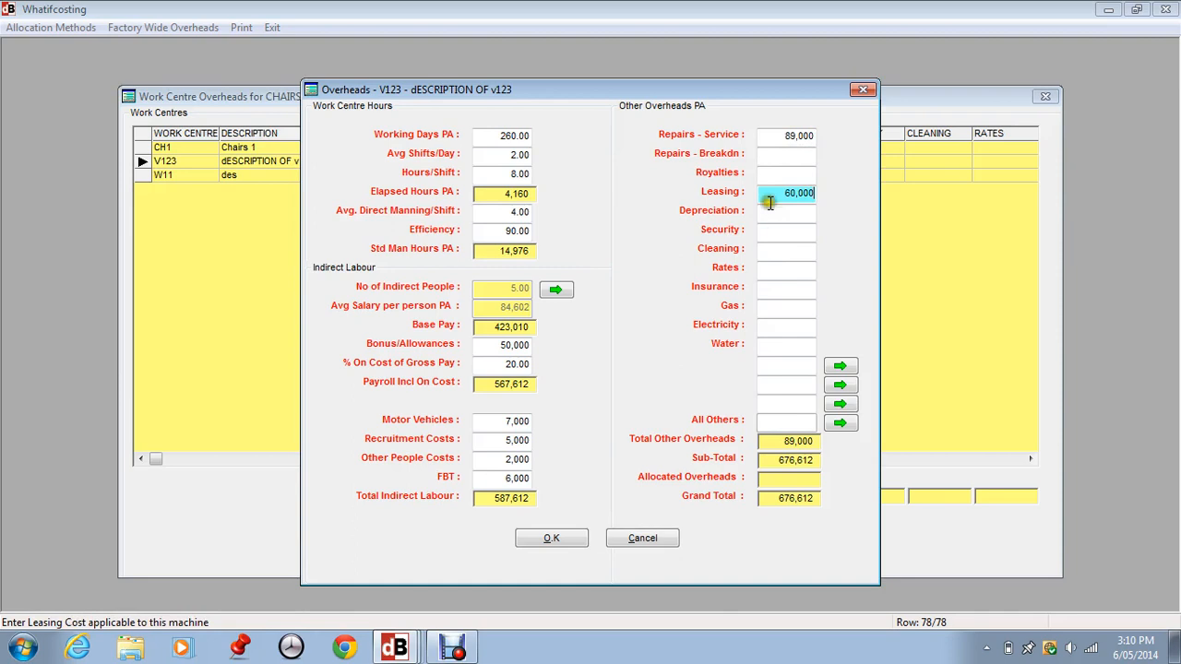
- Enter V123's cleaning overhead of 8,900 and insurance of 8,500
left_click(764, 210)
left_click(761, 230)
left_click(756, 249)
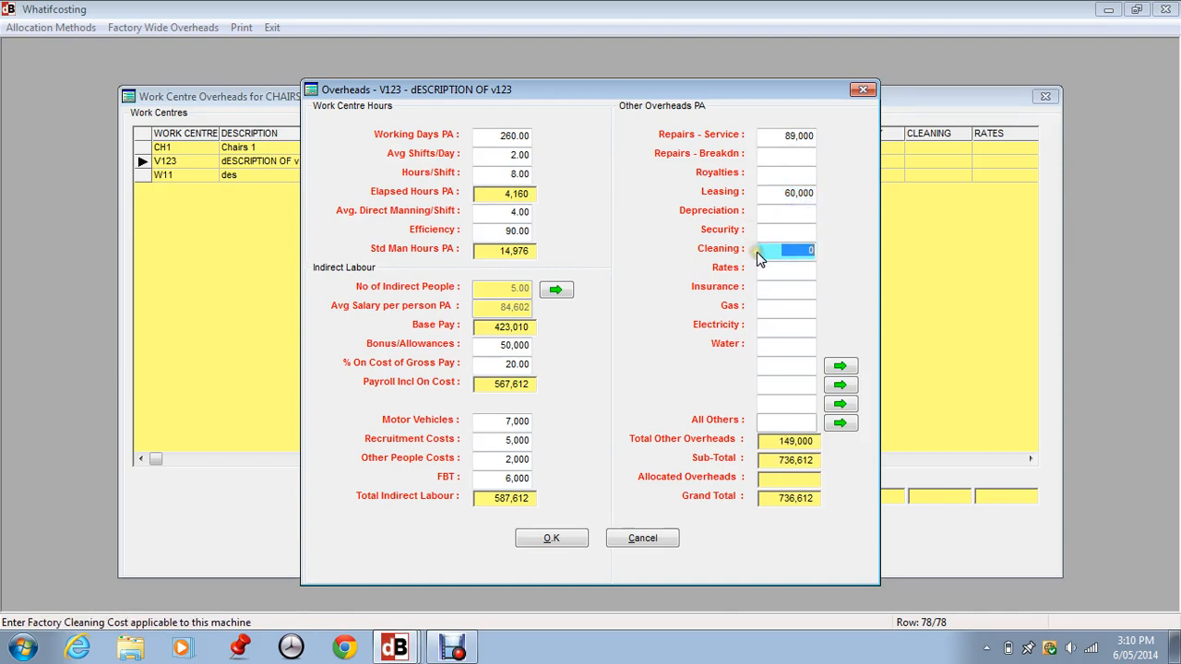
type("8900")
key("Tab")
left_click(747, 289)
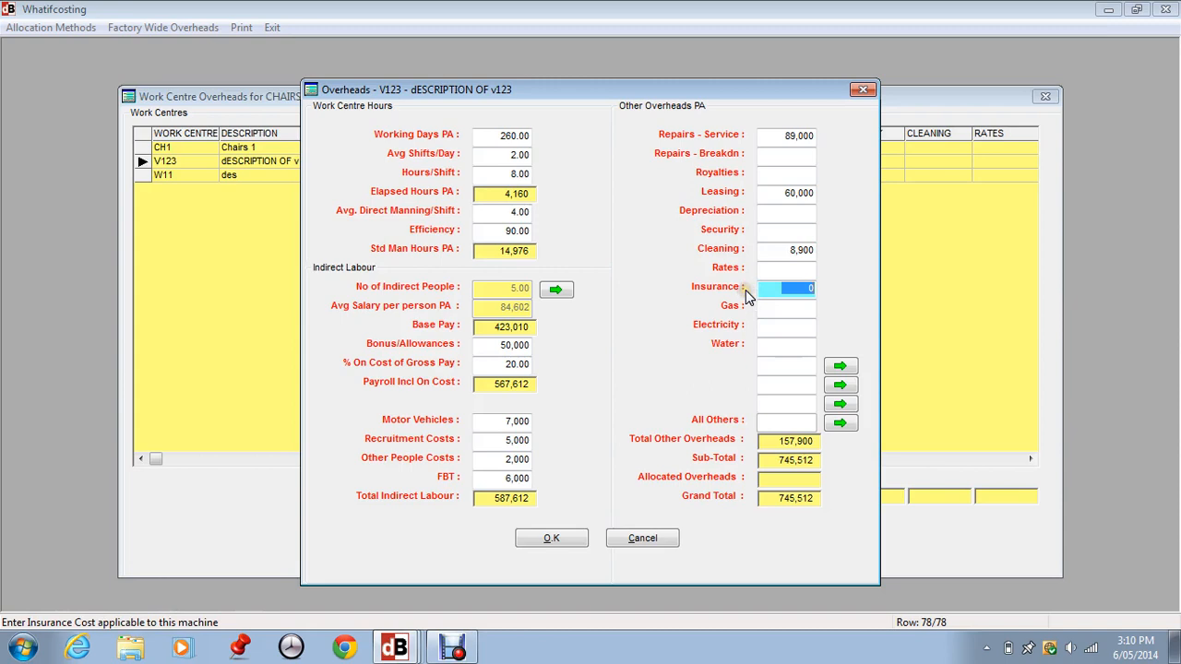
type("85")
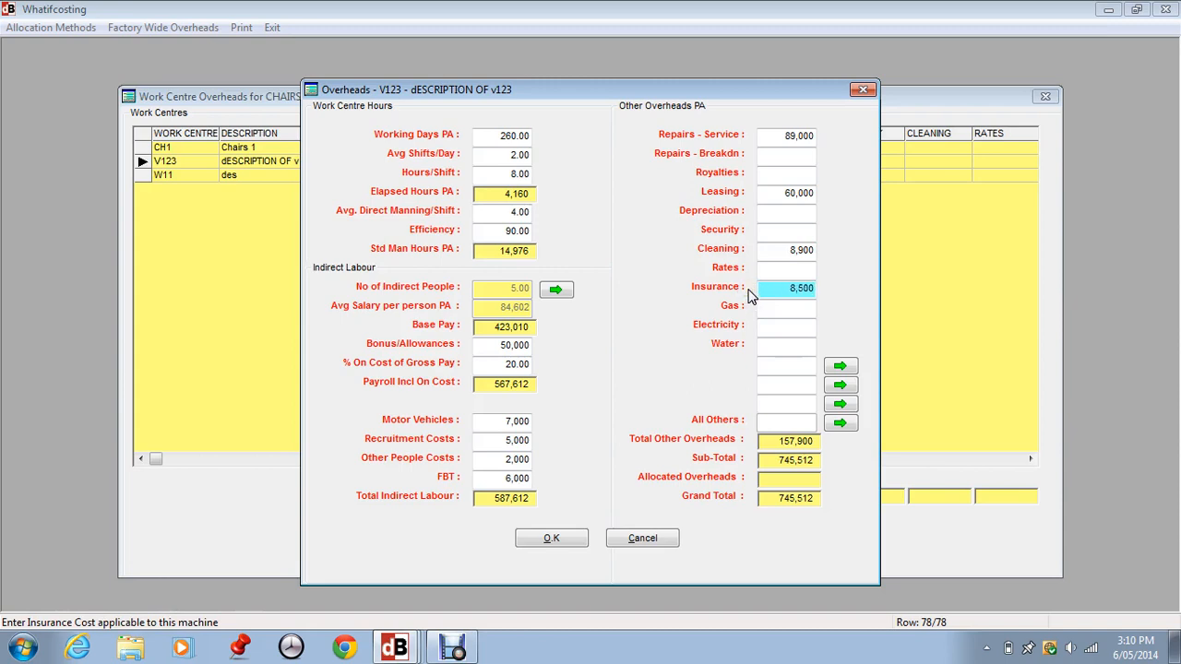
key("Tab")
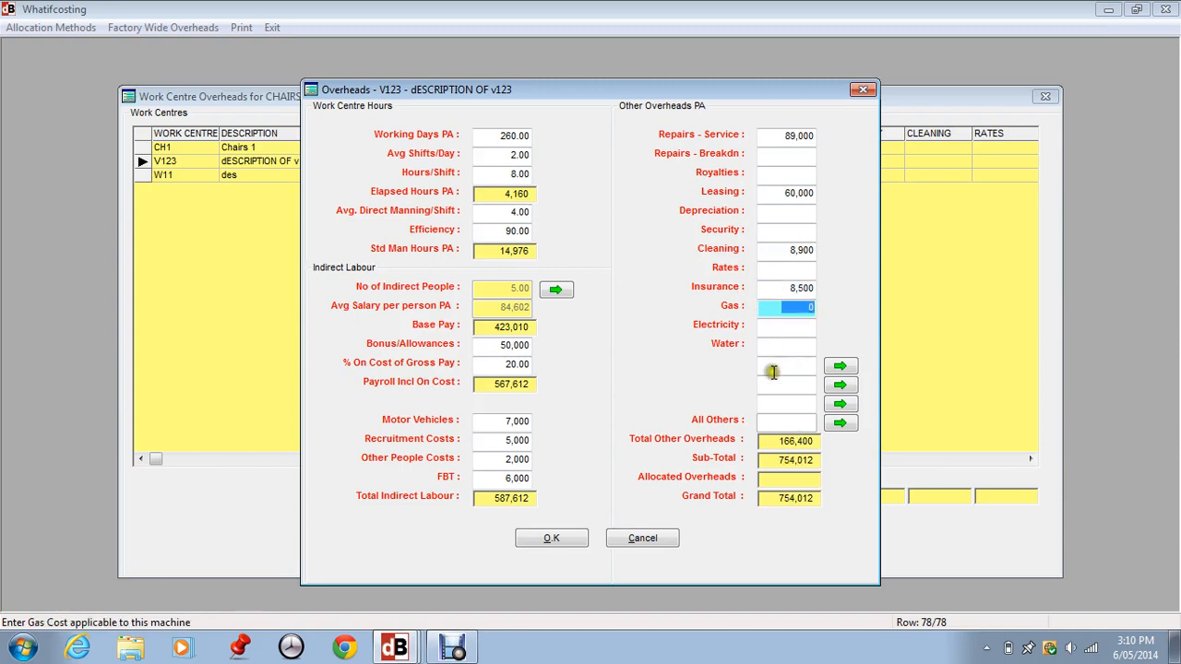
- Use the Special Costs heading for V123's first user-defined overhead and set it to 7,000
left_click(839, 366)
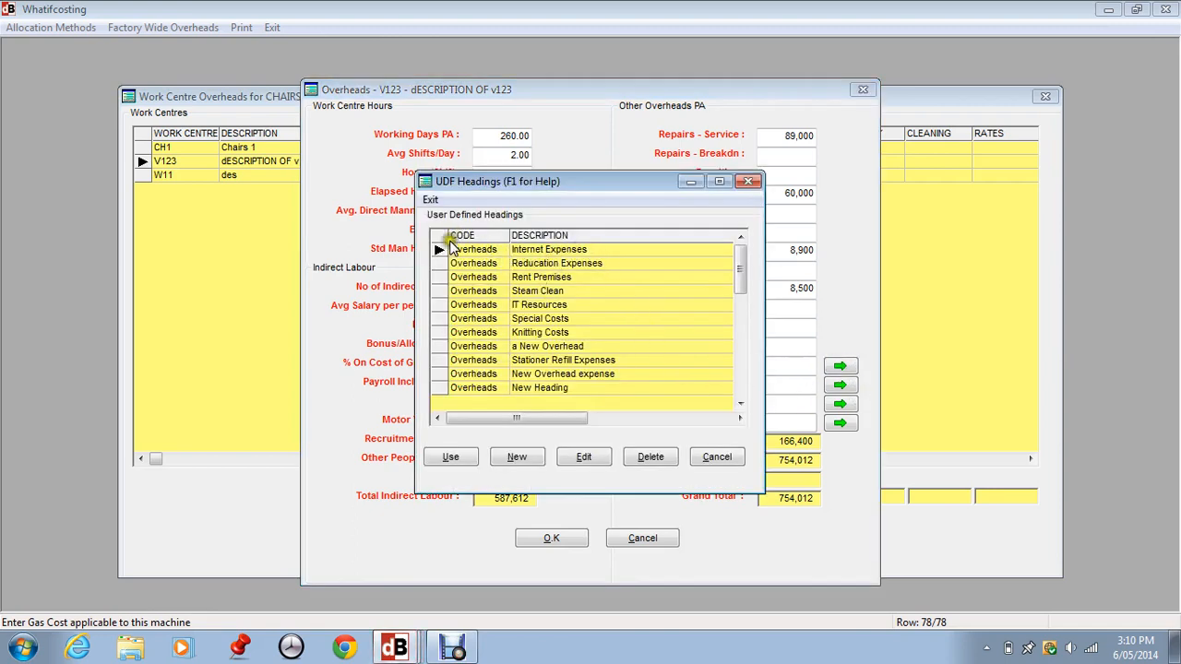
left_click(535, 336)
left_click(532, 318)
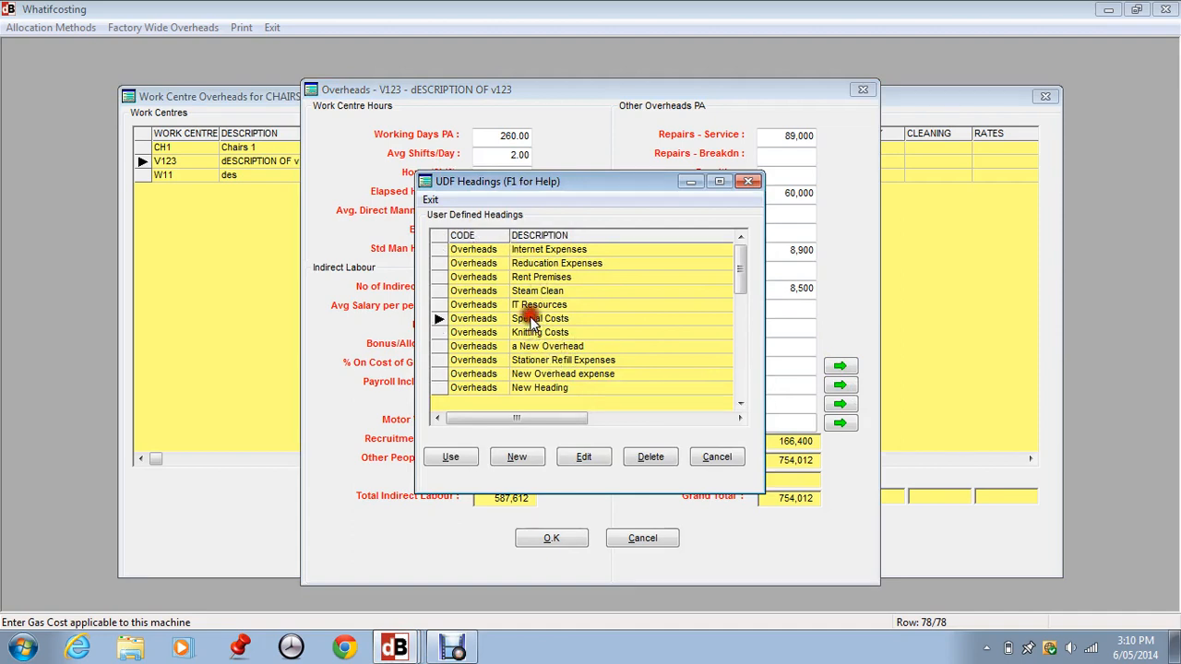
left_click(459, 456)
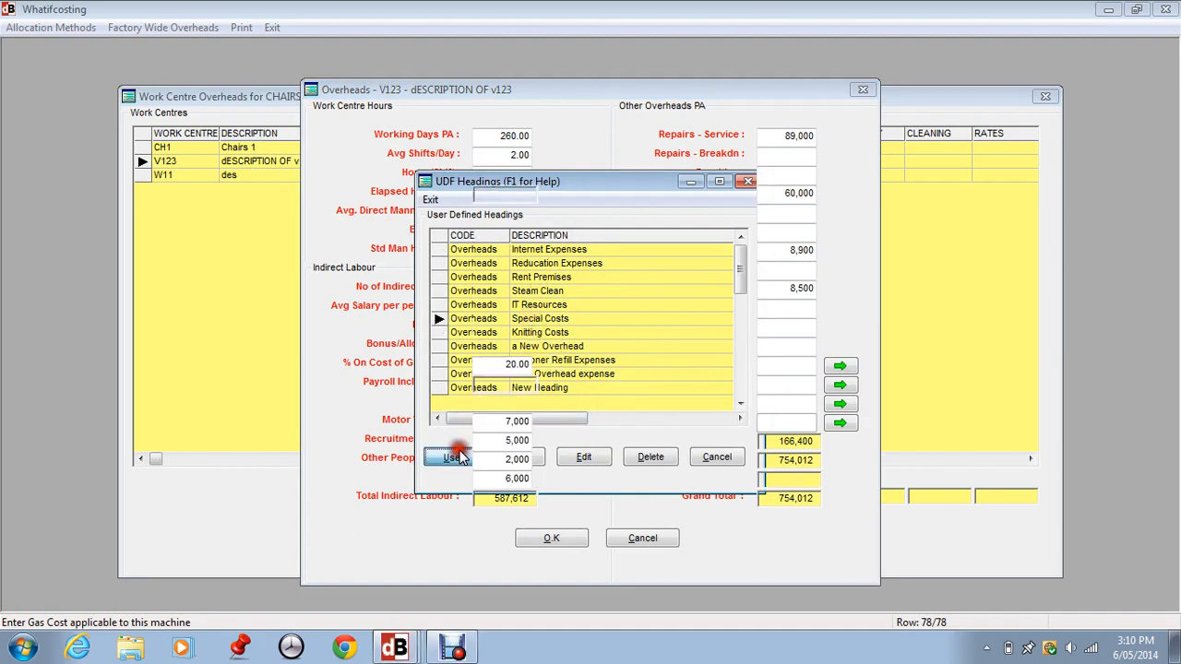
left_click(768, 367)
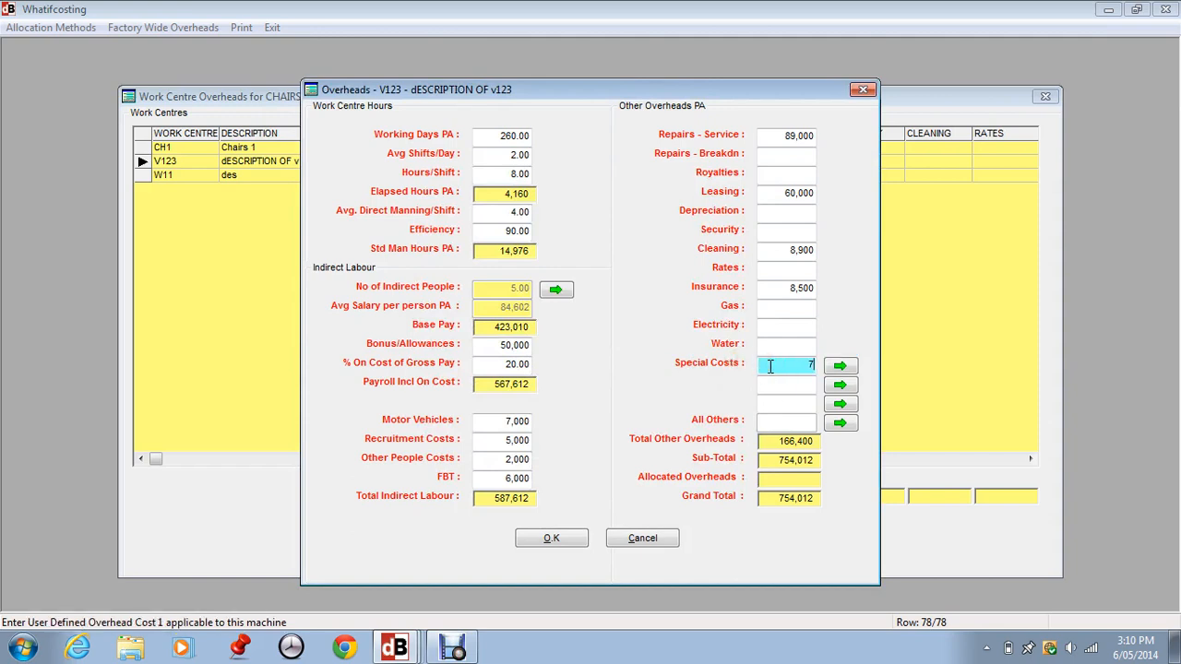
type("7000")
key("Return")
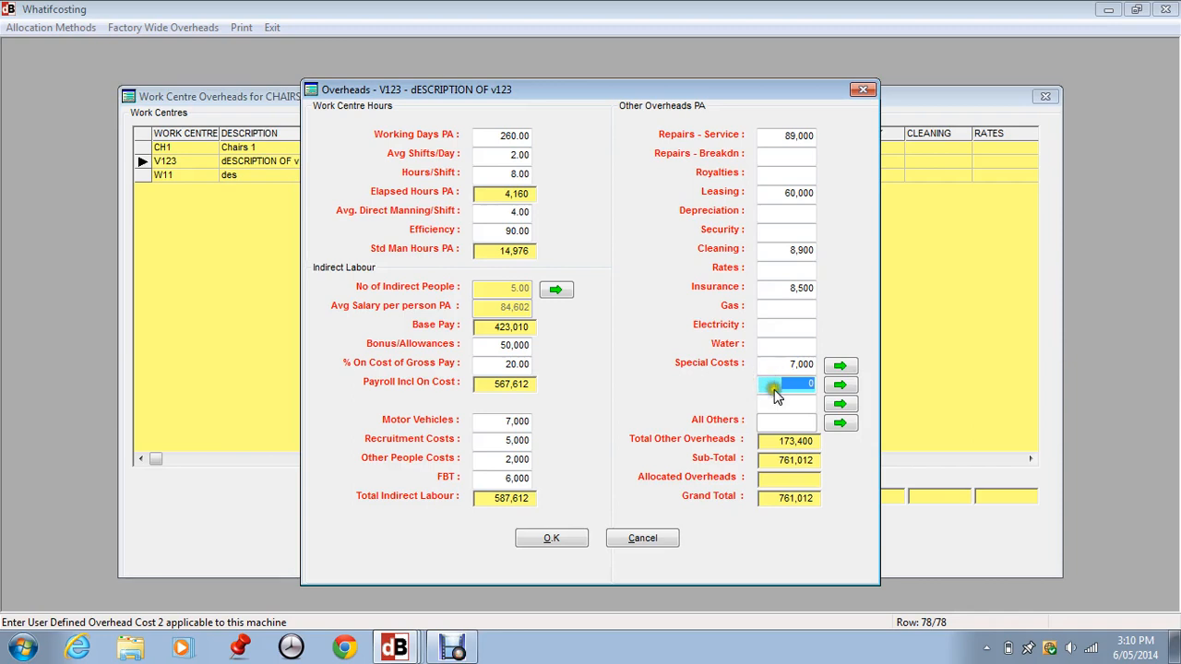
- Open V123's list of all other overheads and delete the Internet Expenses and Steam Clean entries
left_click(776, 403)
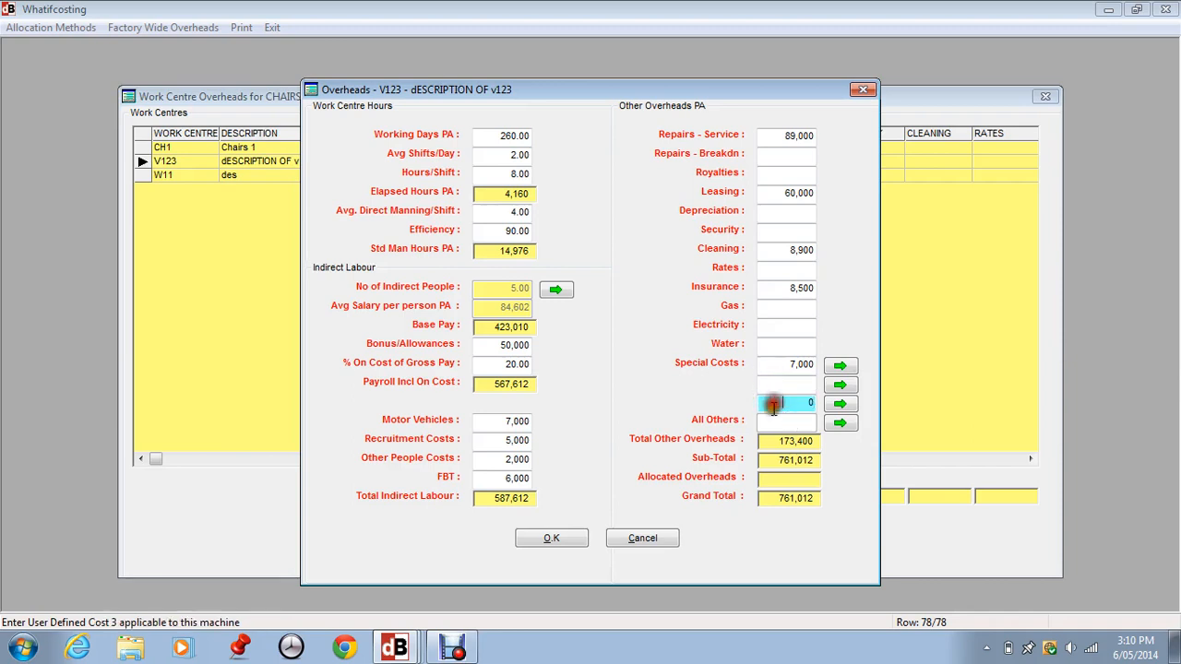
left_click(840, 423)
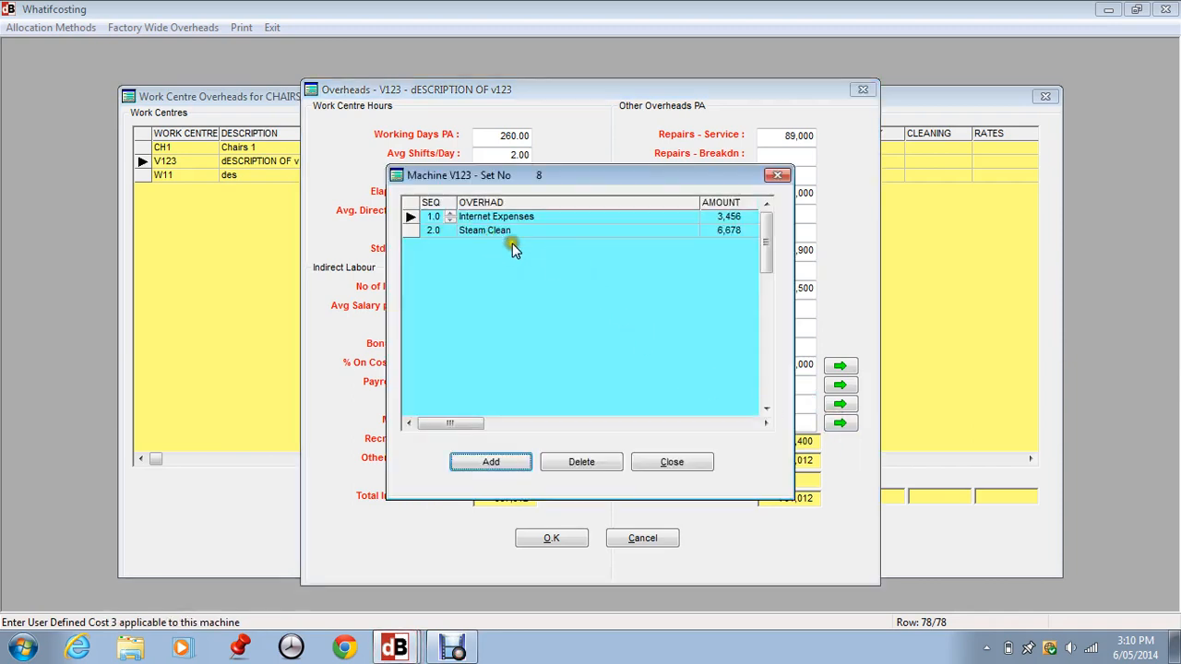
left_click(591, 461)
left_click(558, 370)
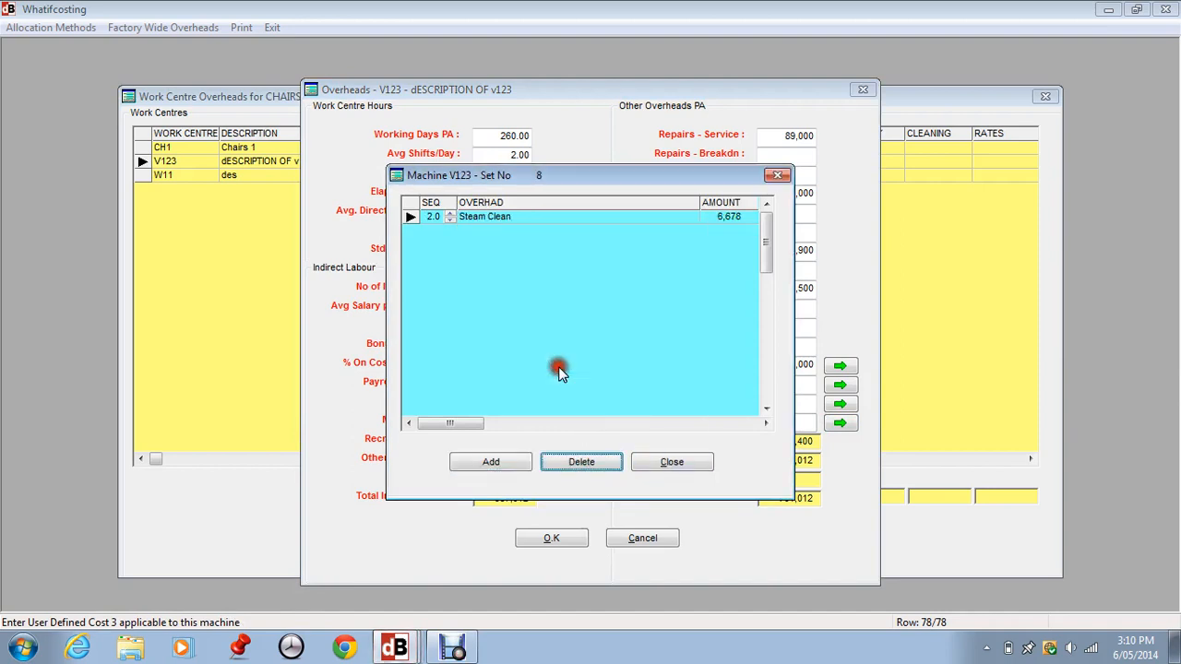
left_click(572, 457)
left_click(552, 368)
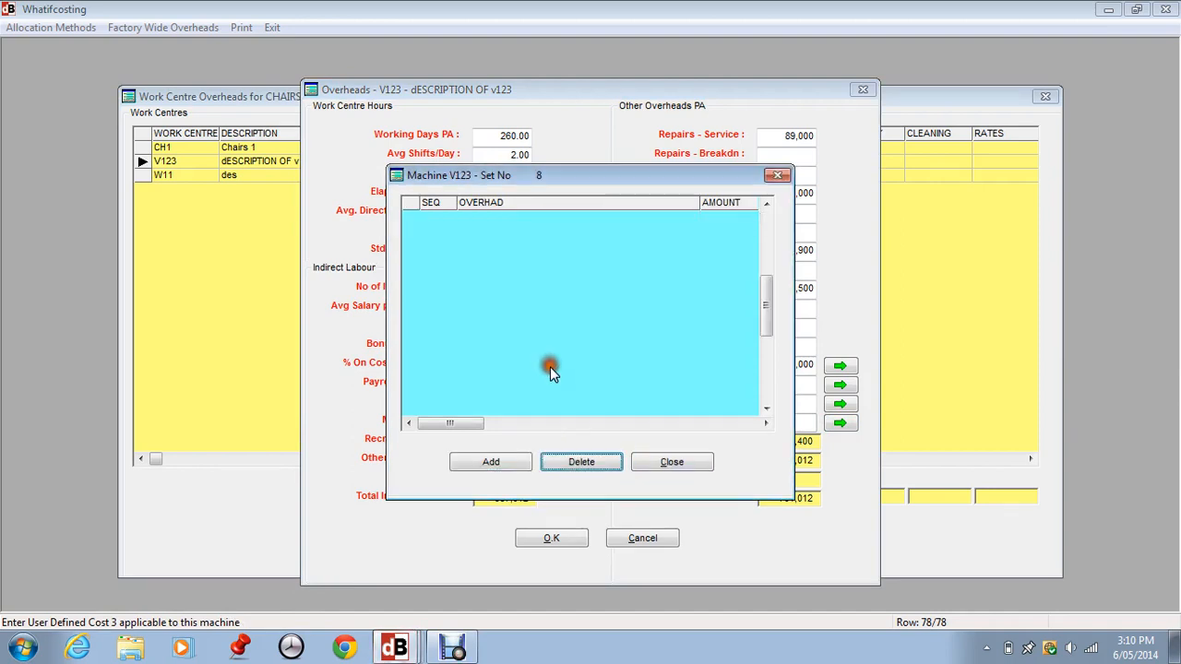
- Add a Rent Premises entry to V123's other overheads list with an amount of 50,000
left_click(496, 459)
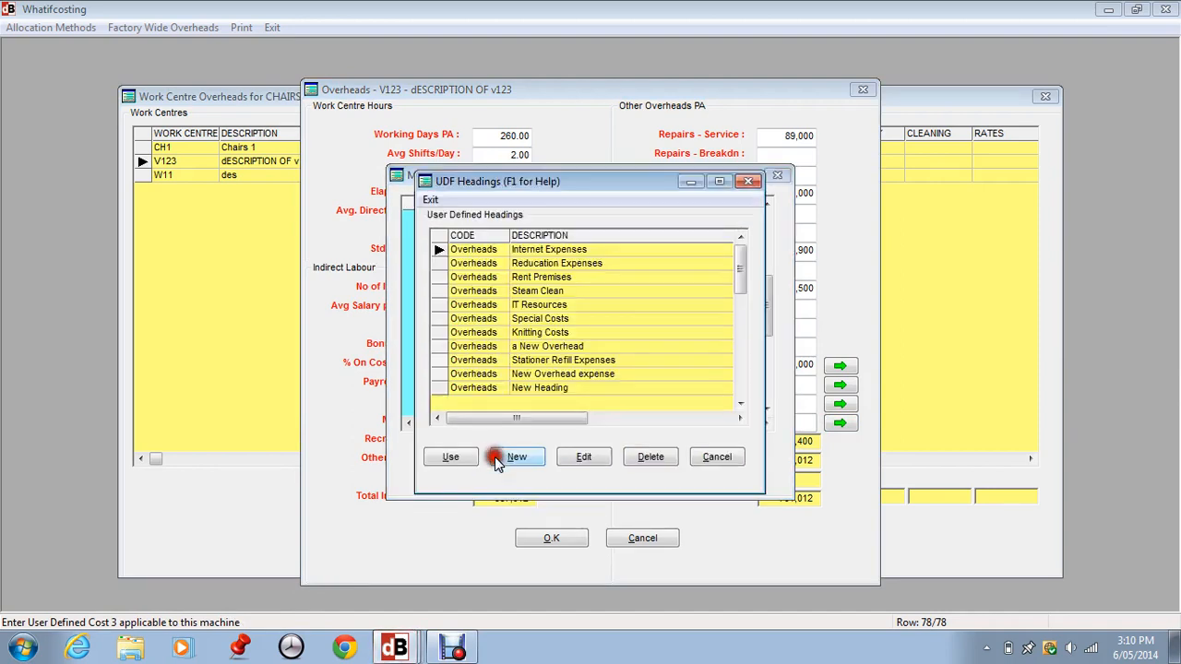
left_click(533, 291)
left_click(532, 277)
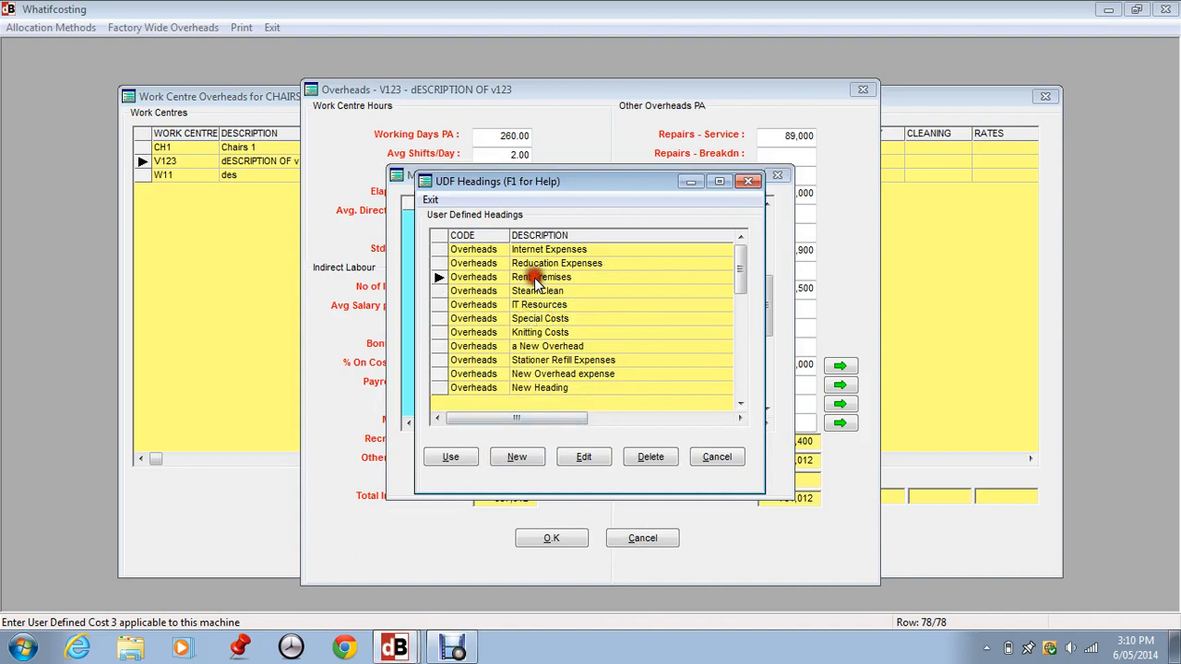
left_click(462, 461)
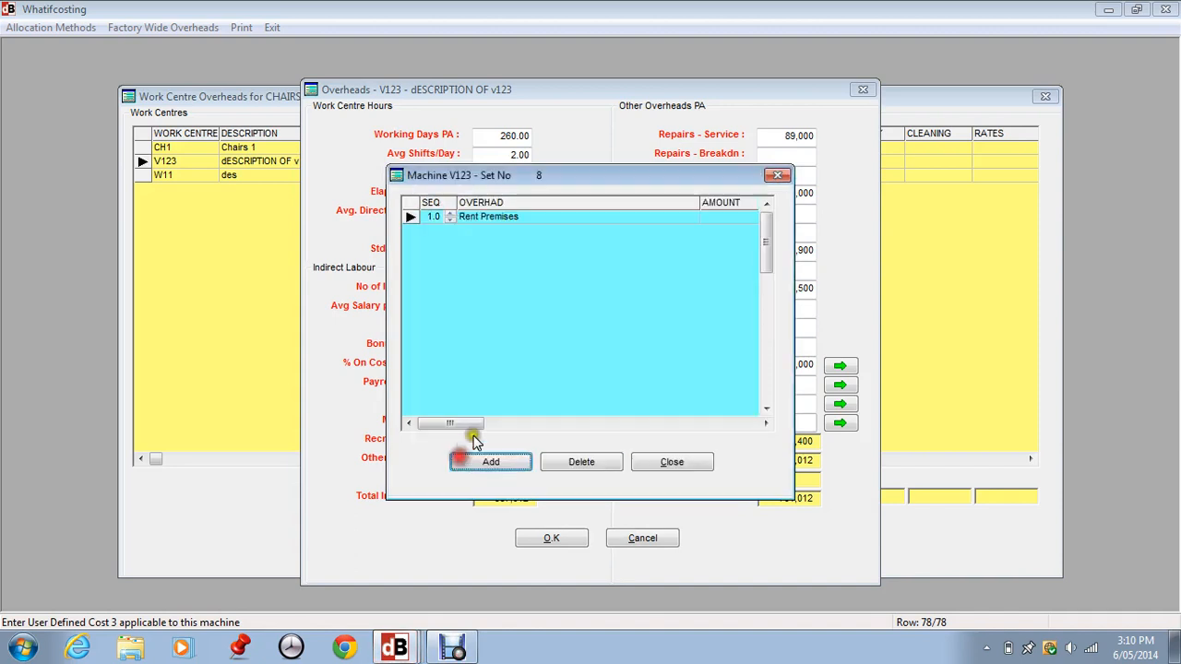
left_click(713, 220)
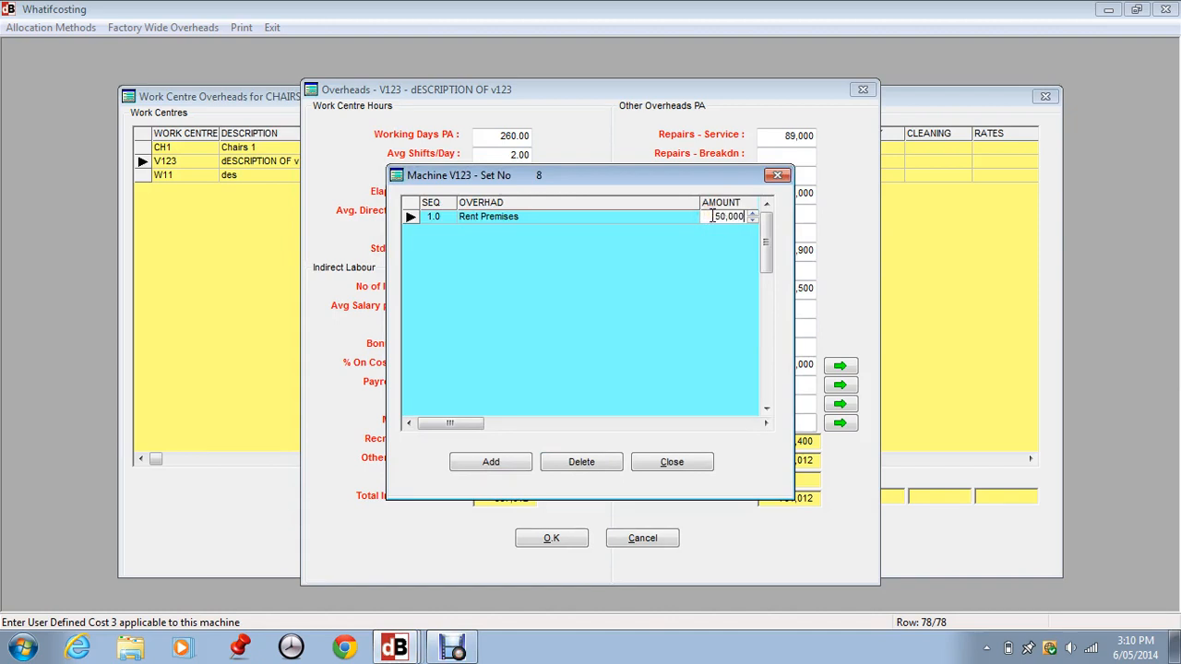
- Add a Stationer Refill Expenses entry of 8,000, close the list, and confirm V123's overheads
left_click(491, 462)
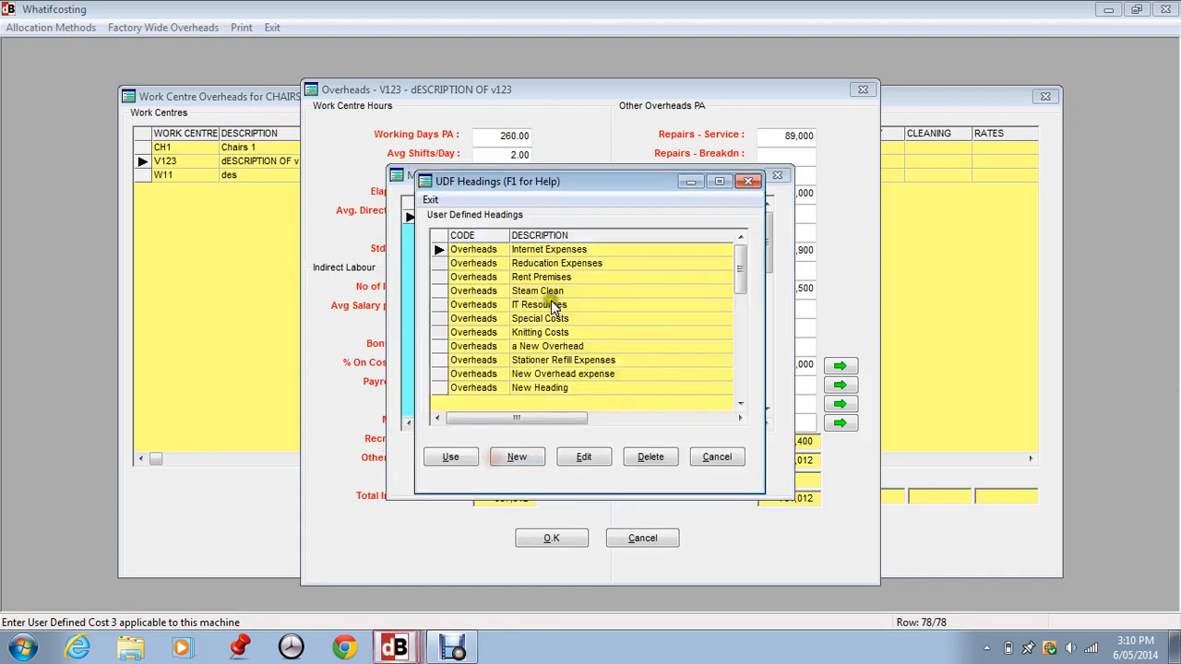
left_click(565, 361)
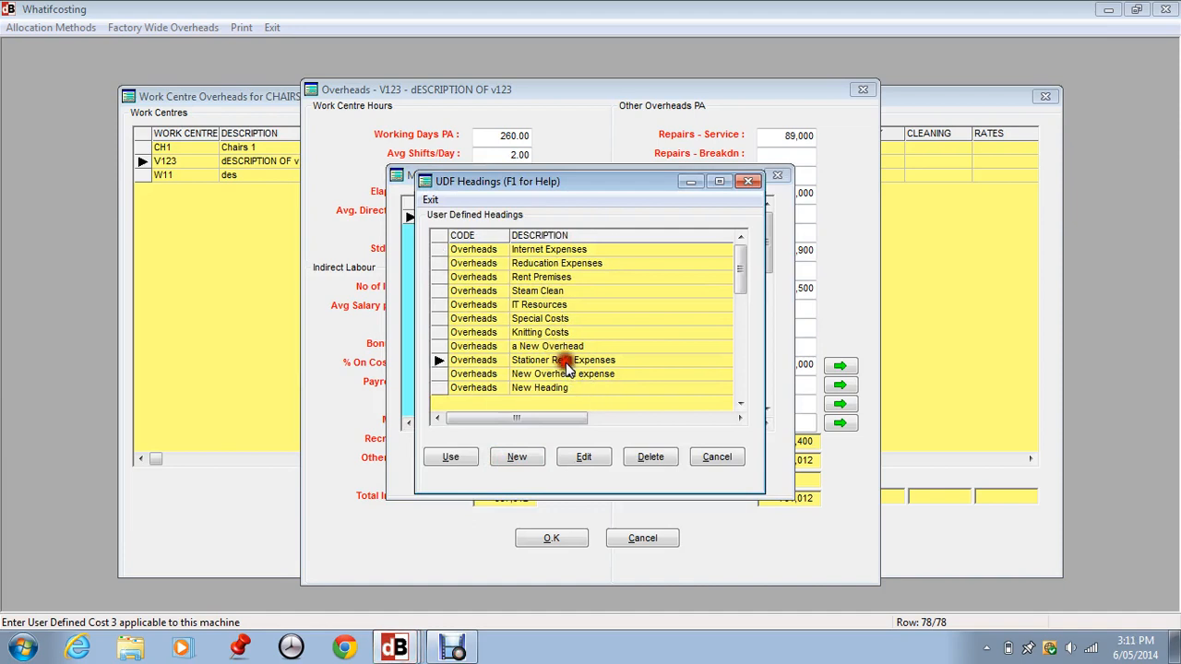
left_click(451, 457)
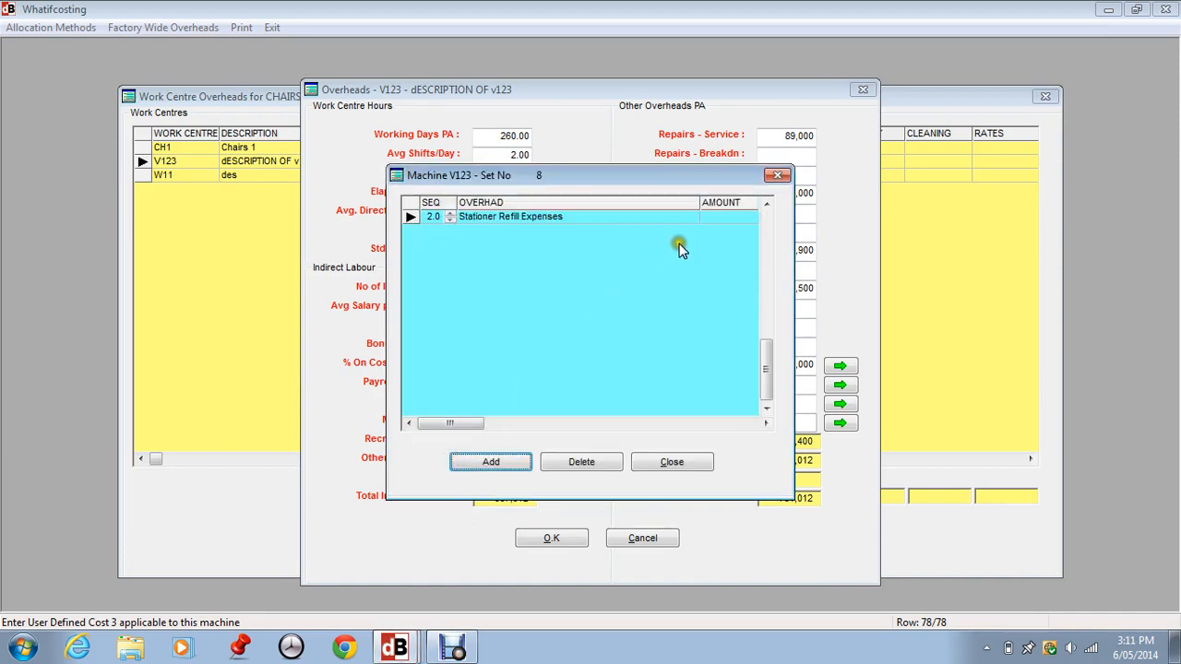
left_click(710, 218)
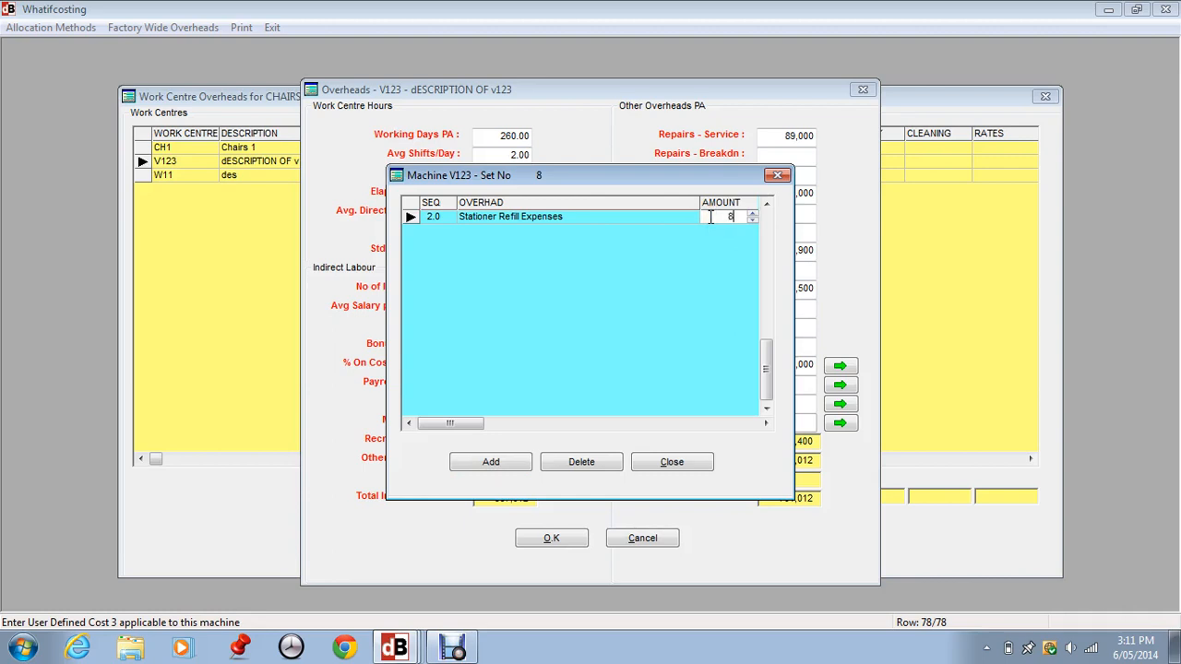
key("Return")
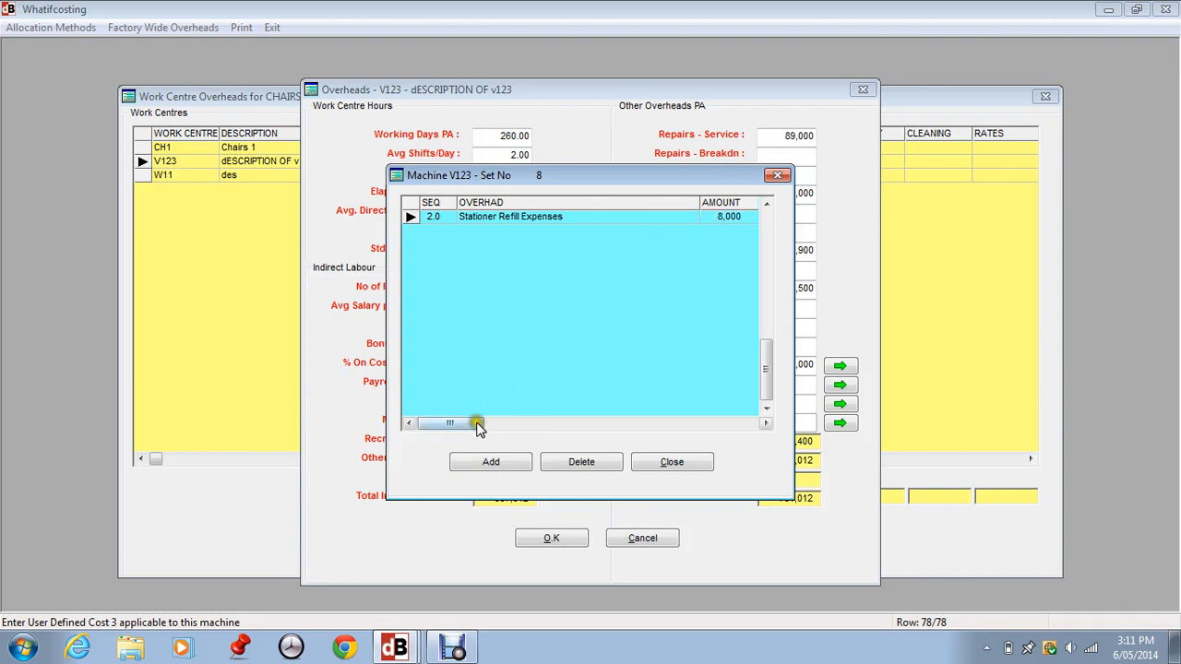
left_click(671, 462)
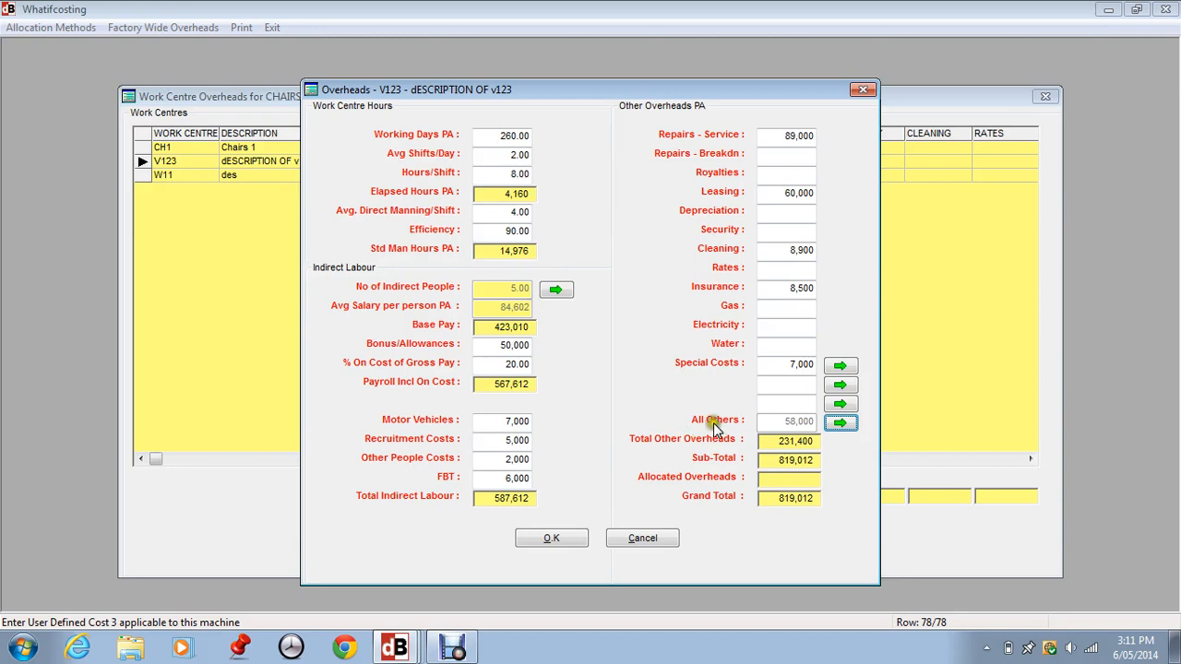
left_click(568, 535)
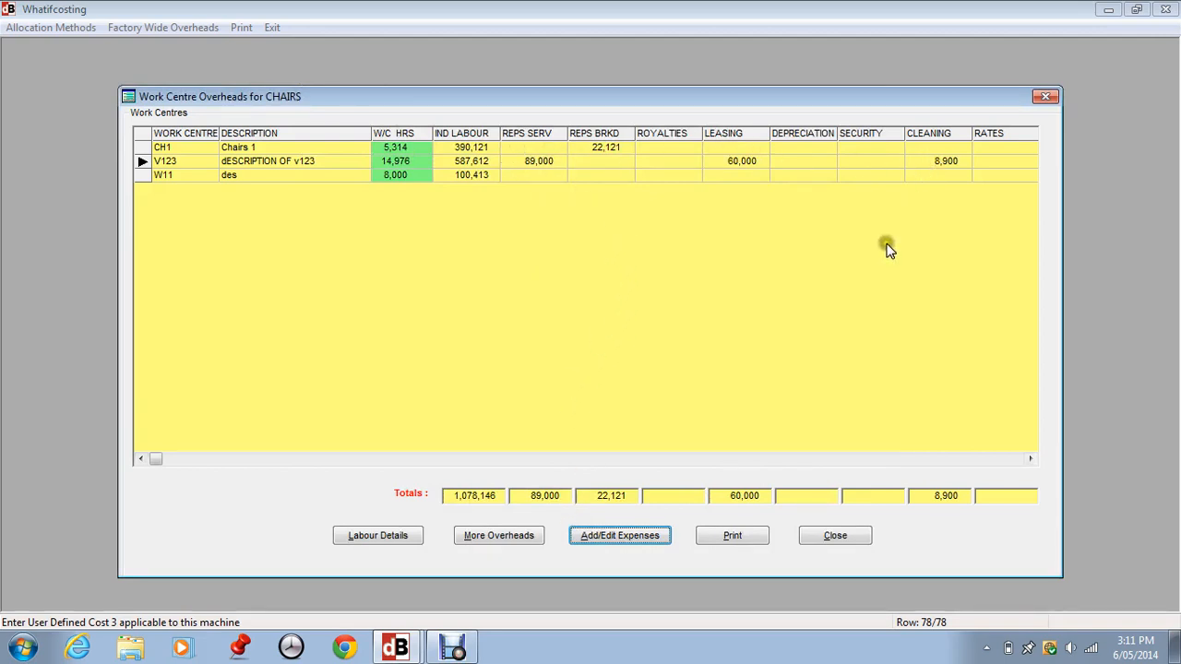
- Review the additional overheads columns for all work centres and the set 8 work centre summary
left_click(513, 531)
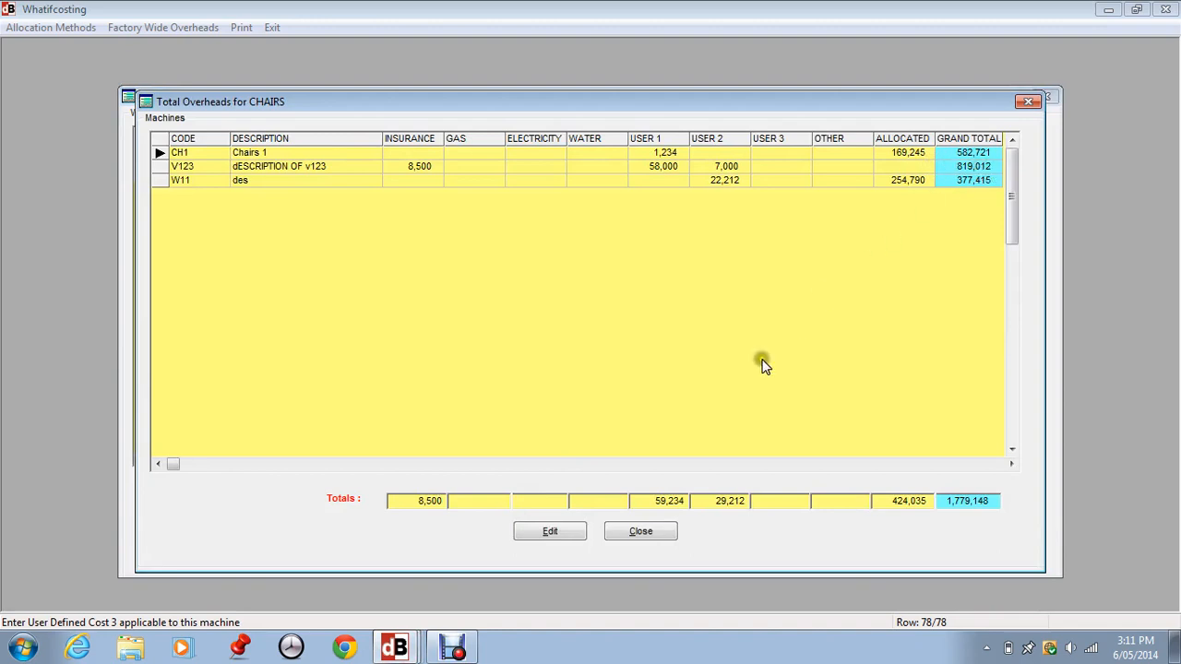
left_click(646, 534)
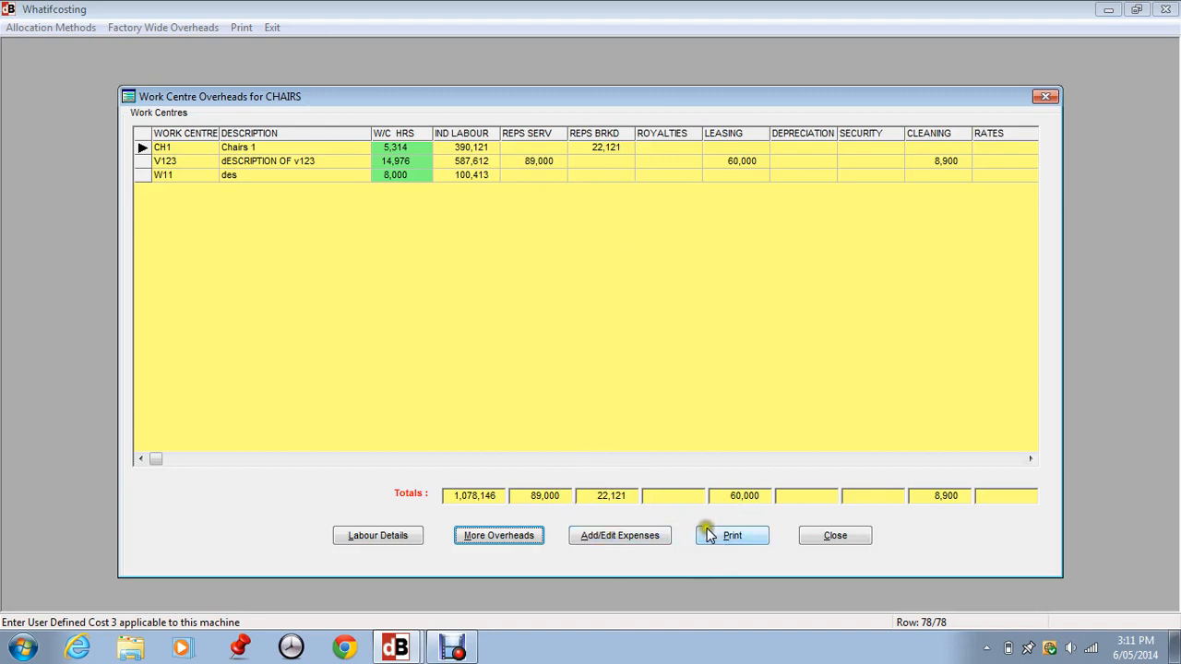
left_click(831, 536)
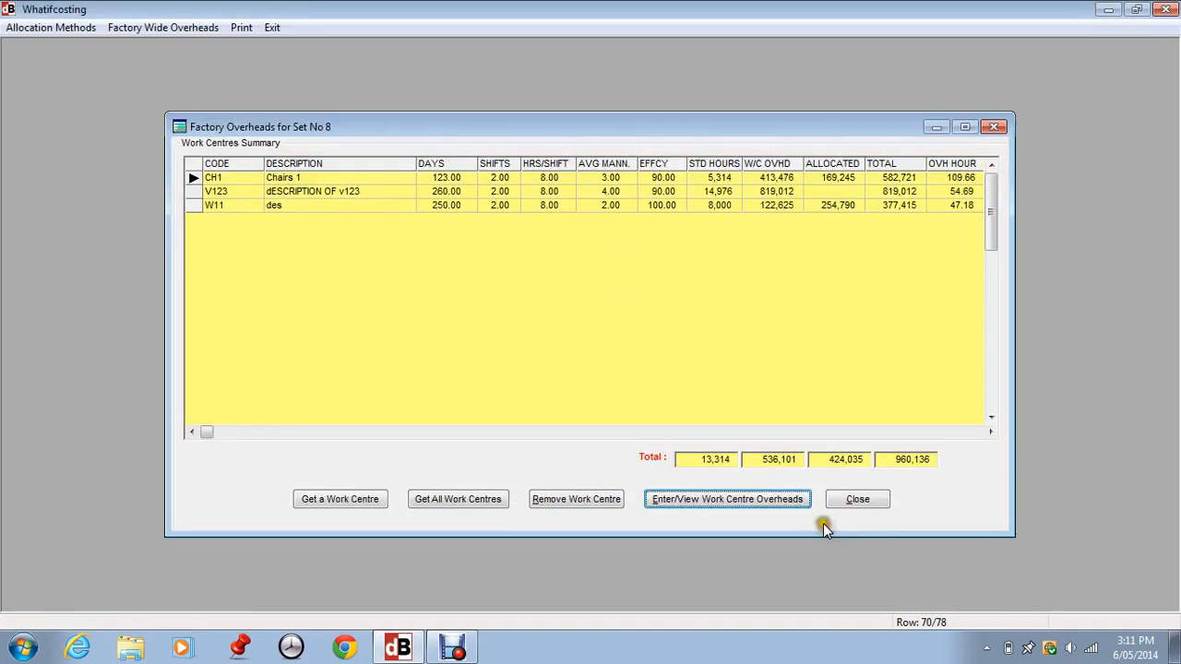
left_click(222, 179)
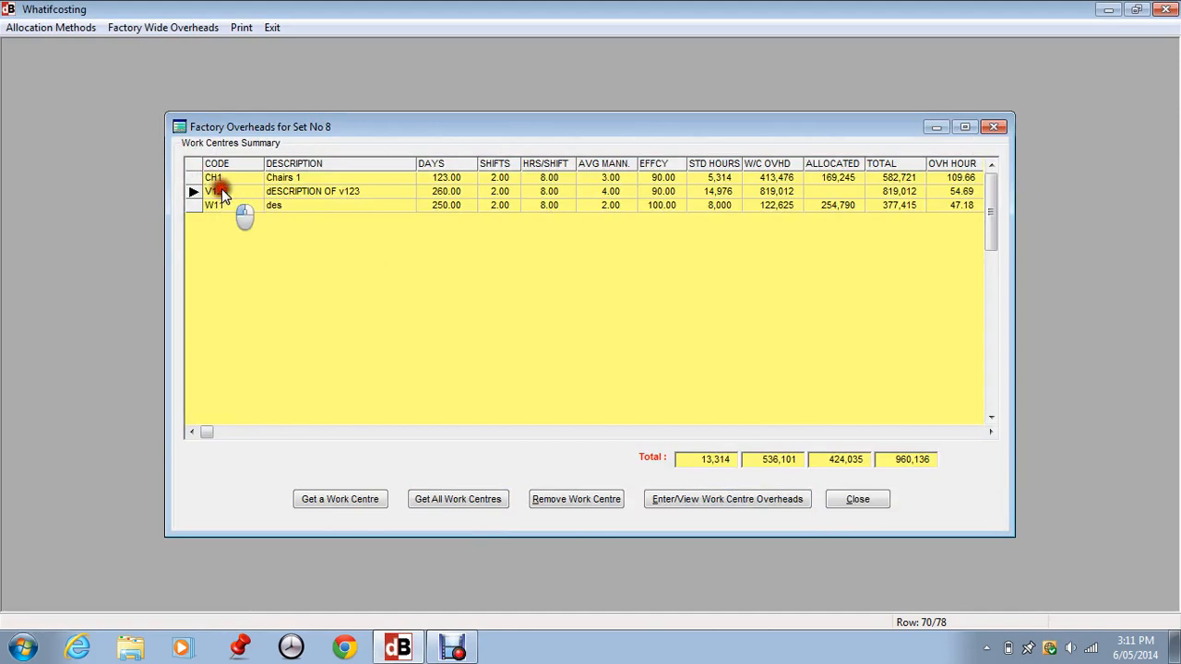
left_click(221, 191)
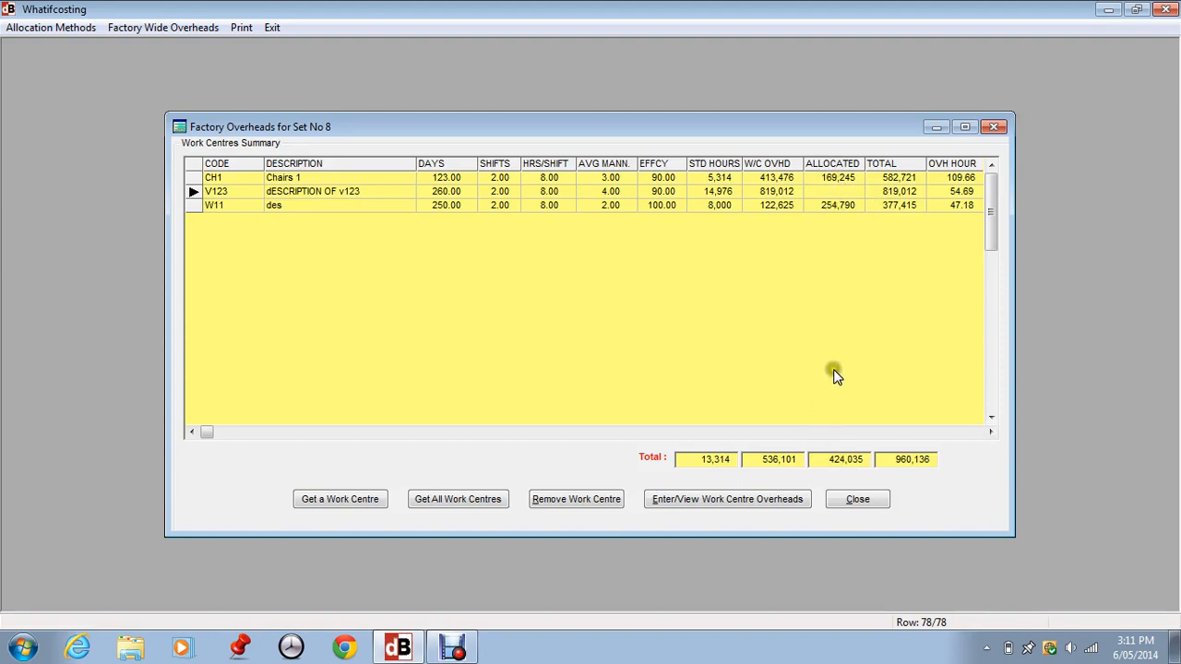
left_click(820, 196)
- Open the factory-wide overheads allocation and examine the allocation method choices for total indirect labour
left_click(174, 27)
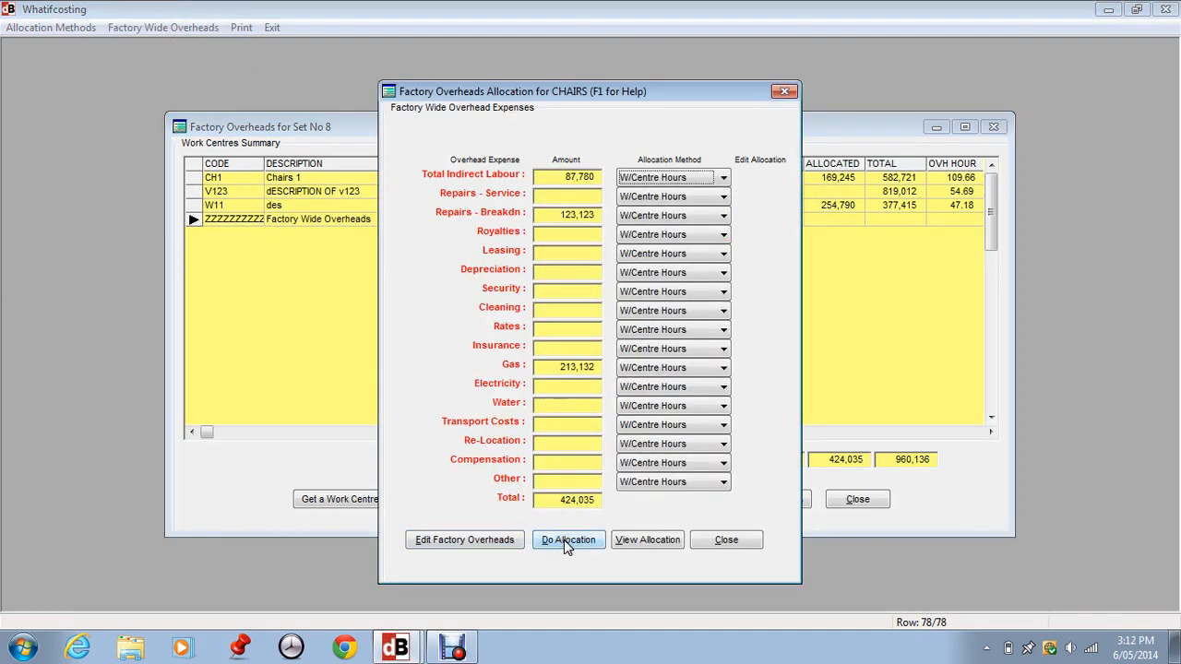
left_click(666, 178)
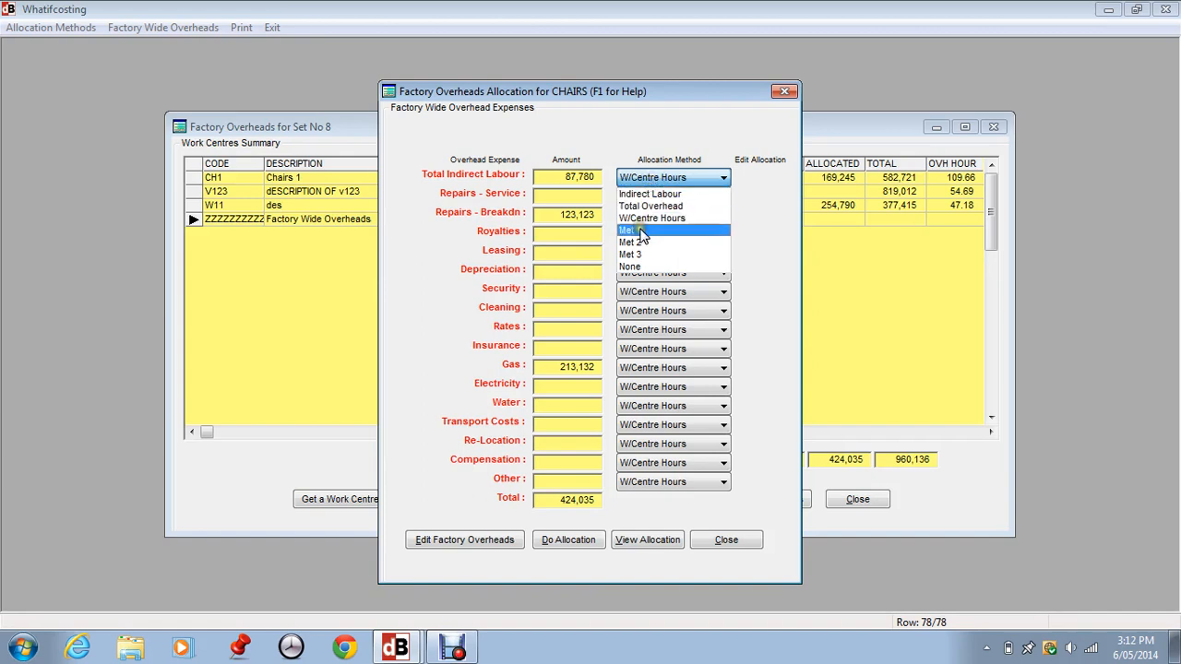
left_click(640, 256)
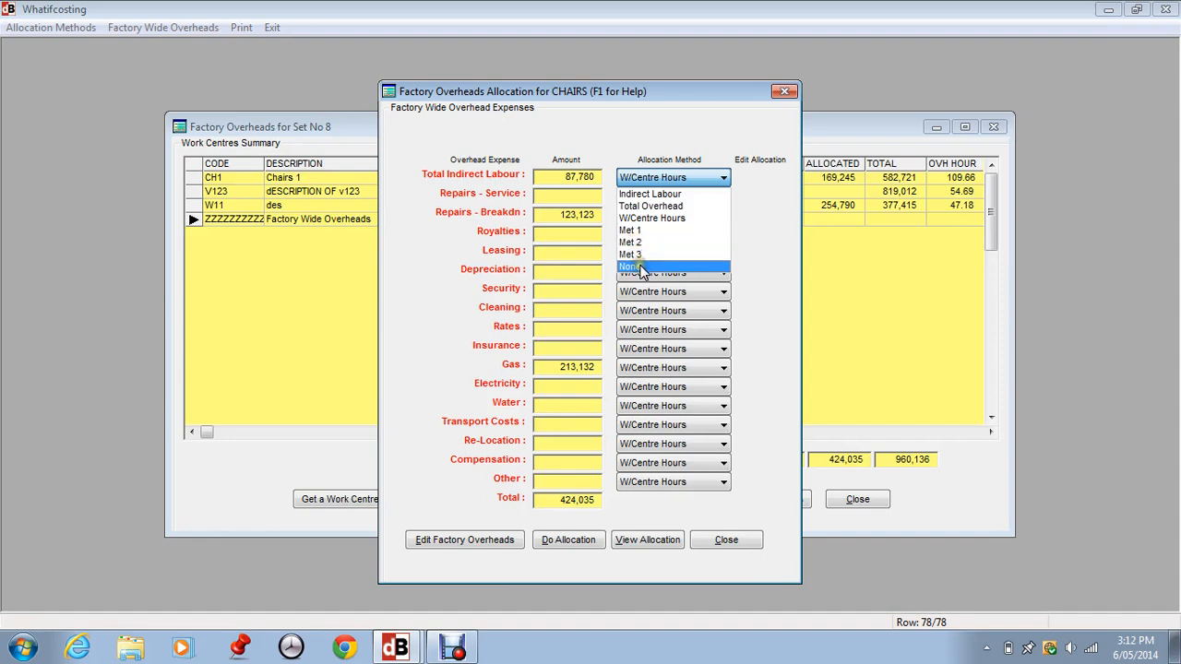
left_click(646, 268)
left_click(644, 269)
left_click(573, 278)
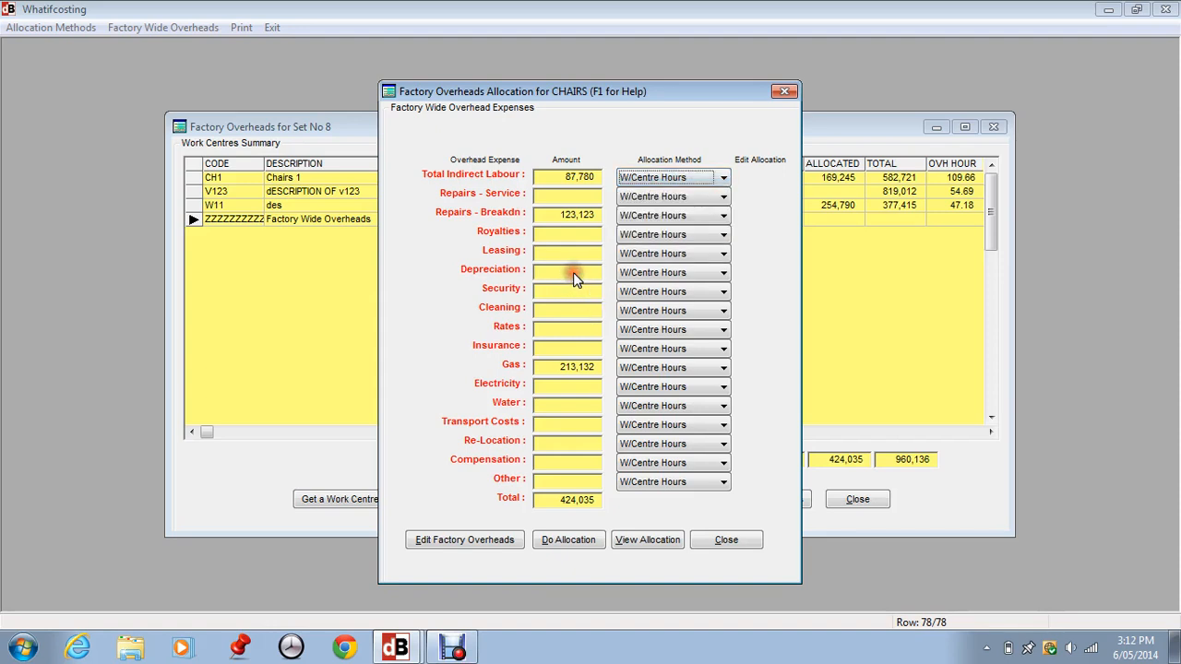
- Run the factory-wide overhead allocation to the work centres using work centre hours
left_click(651, 274)
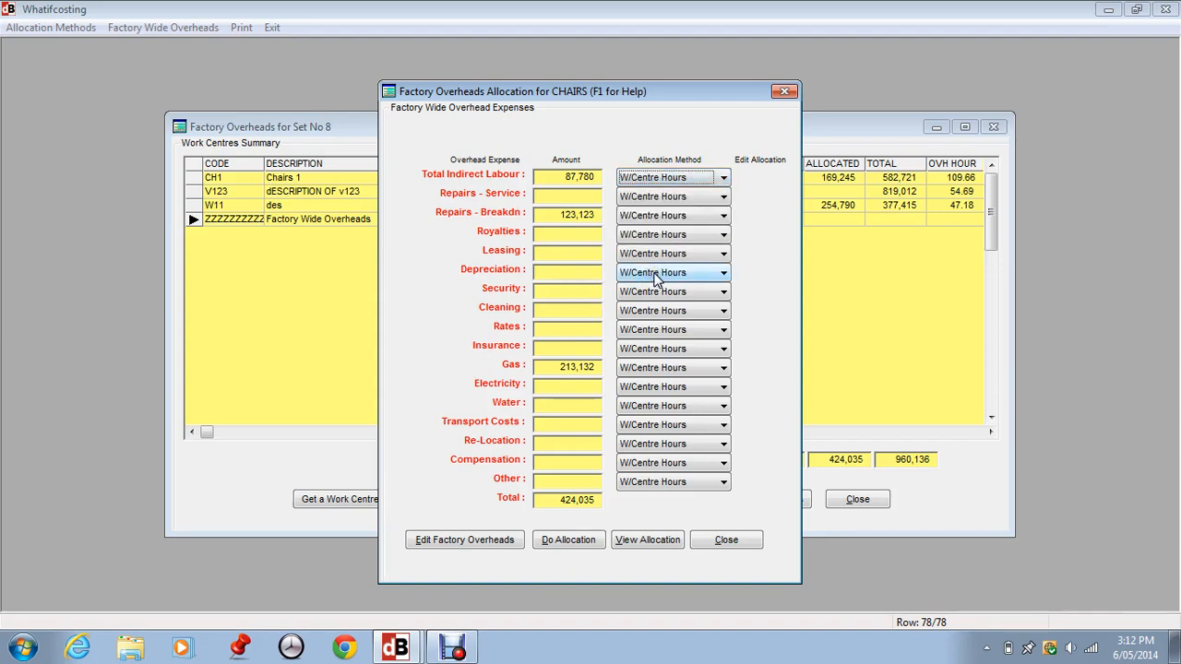
left_click(695, 539)
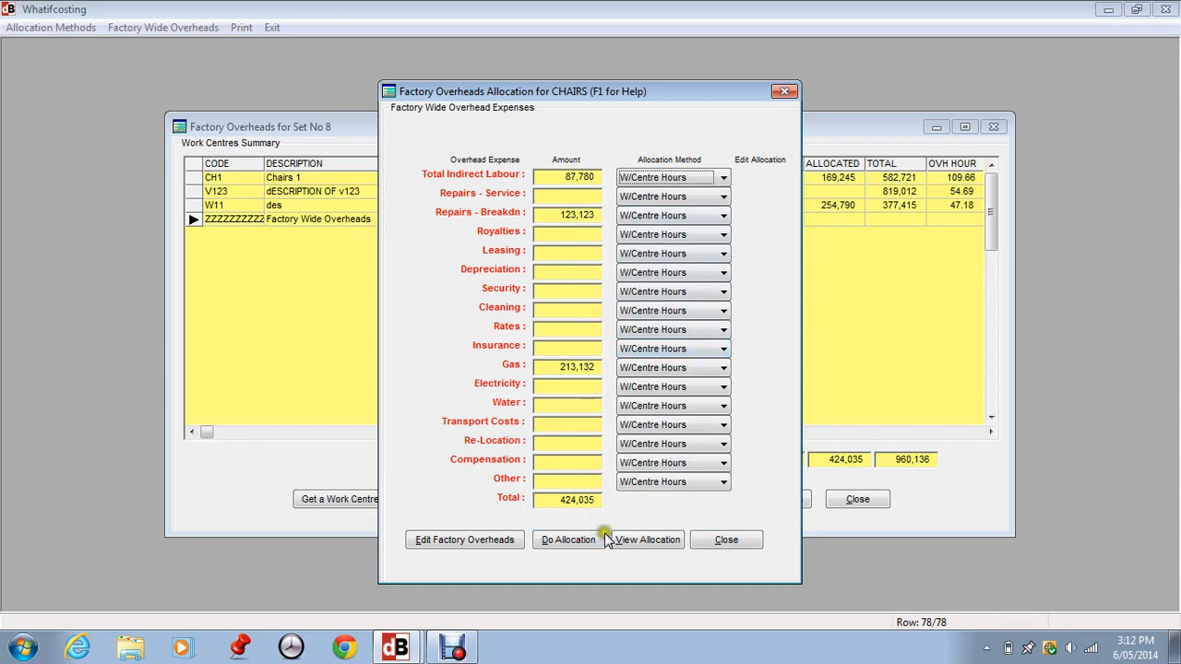
left_click(573, 539)
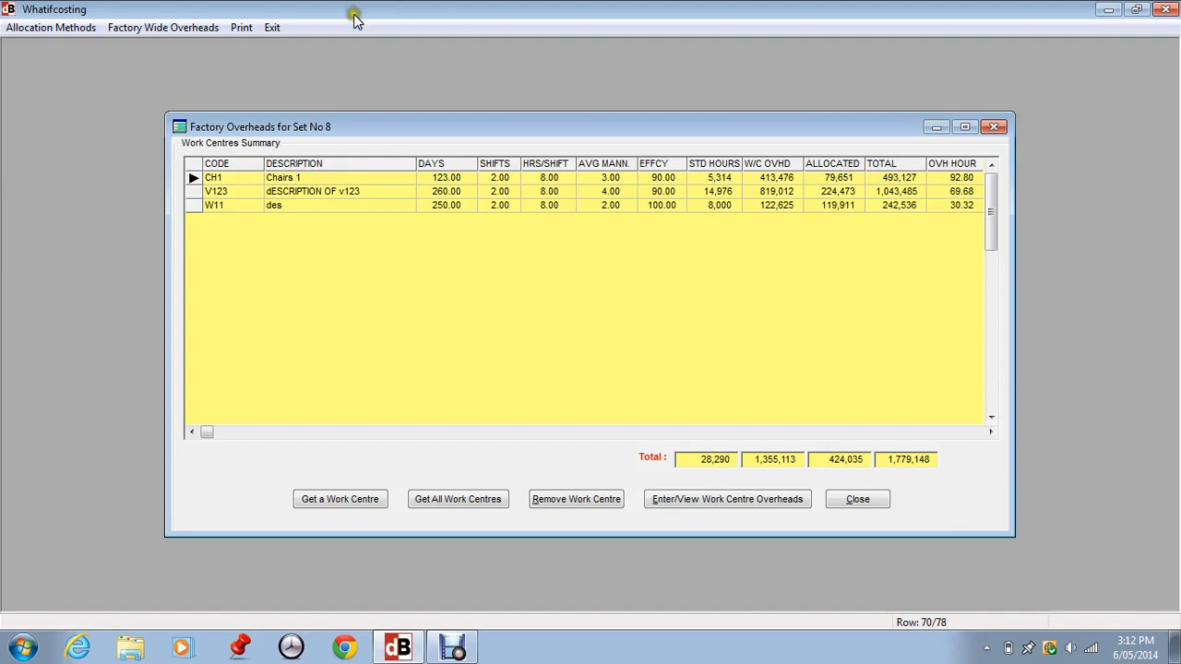
- Edit the factory-wide overheads to add a Leasing expense of 50,000
left_click(154, 28)
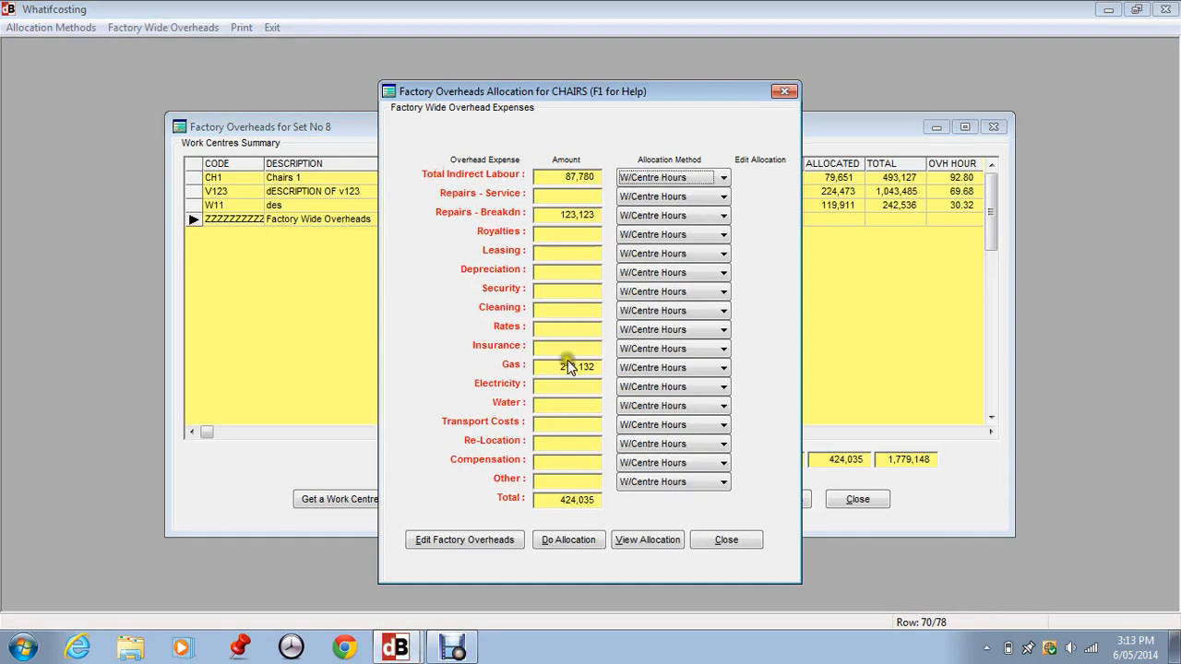
left_click(444, 539)
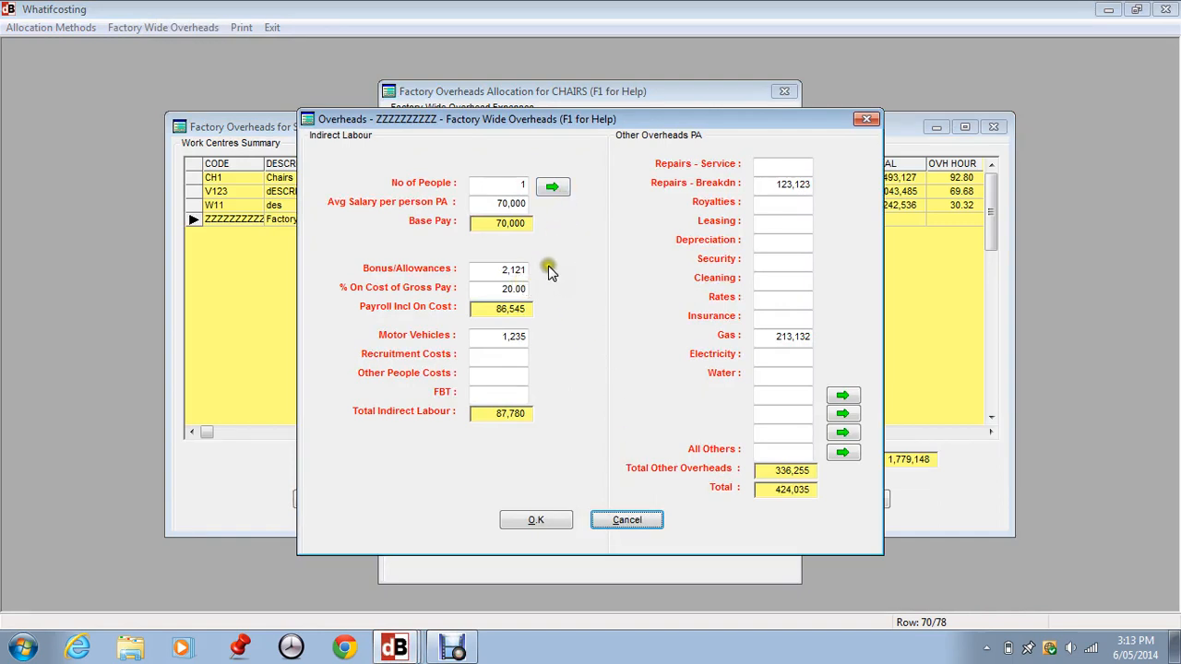
left_click(766, 222)
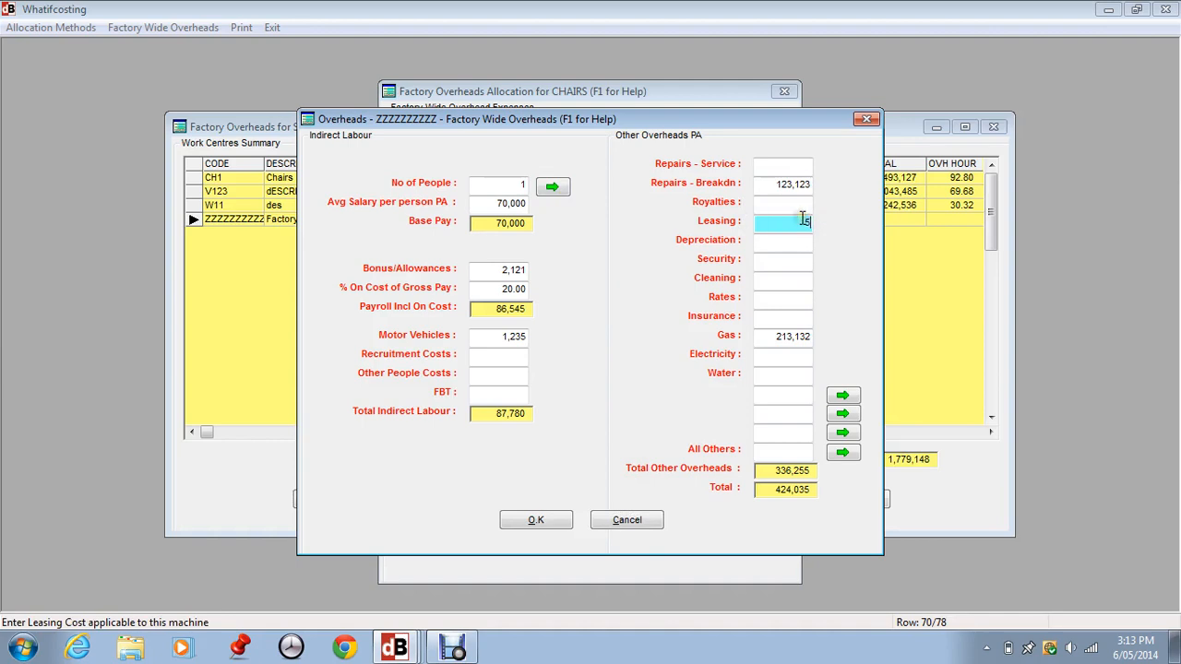
key("Tab")
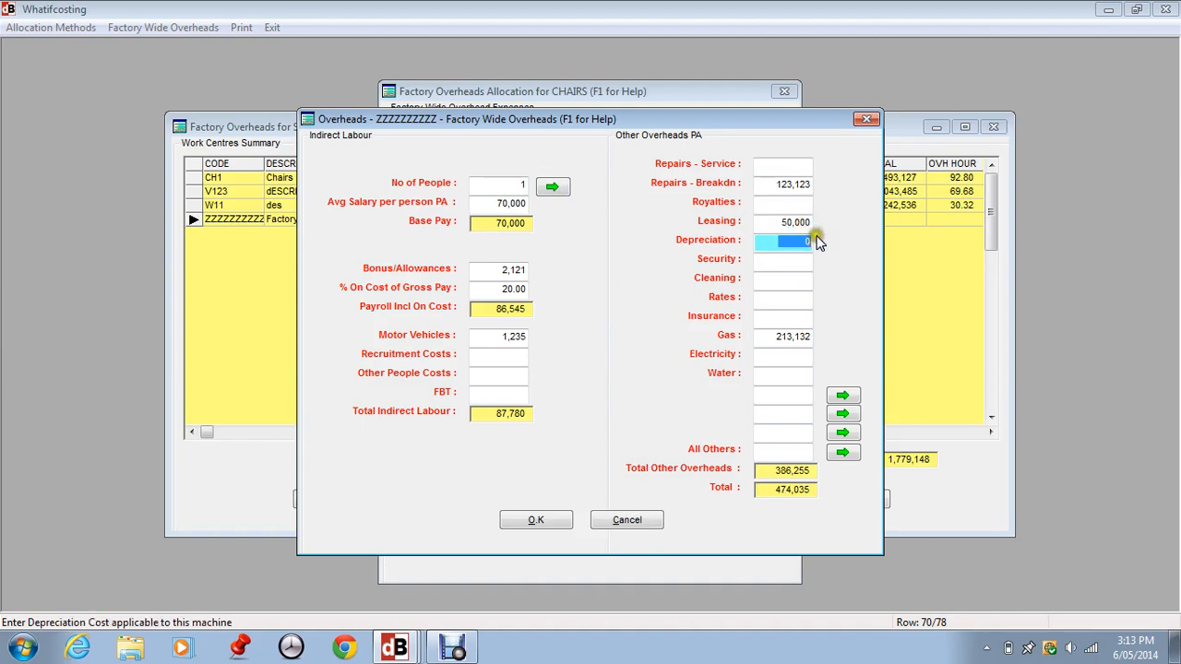
left_click(540, 521)
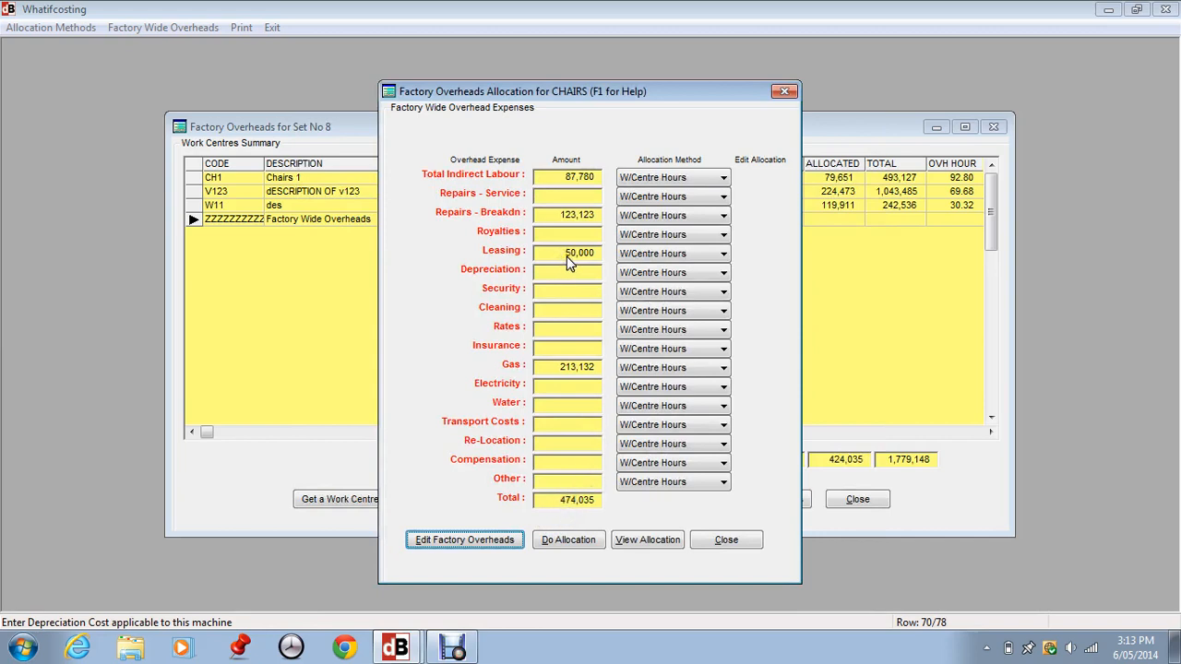
- Set the Leasing allocation method to None and open its manual allocation editor
left_click(639, 254)
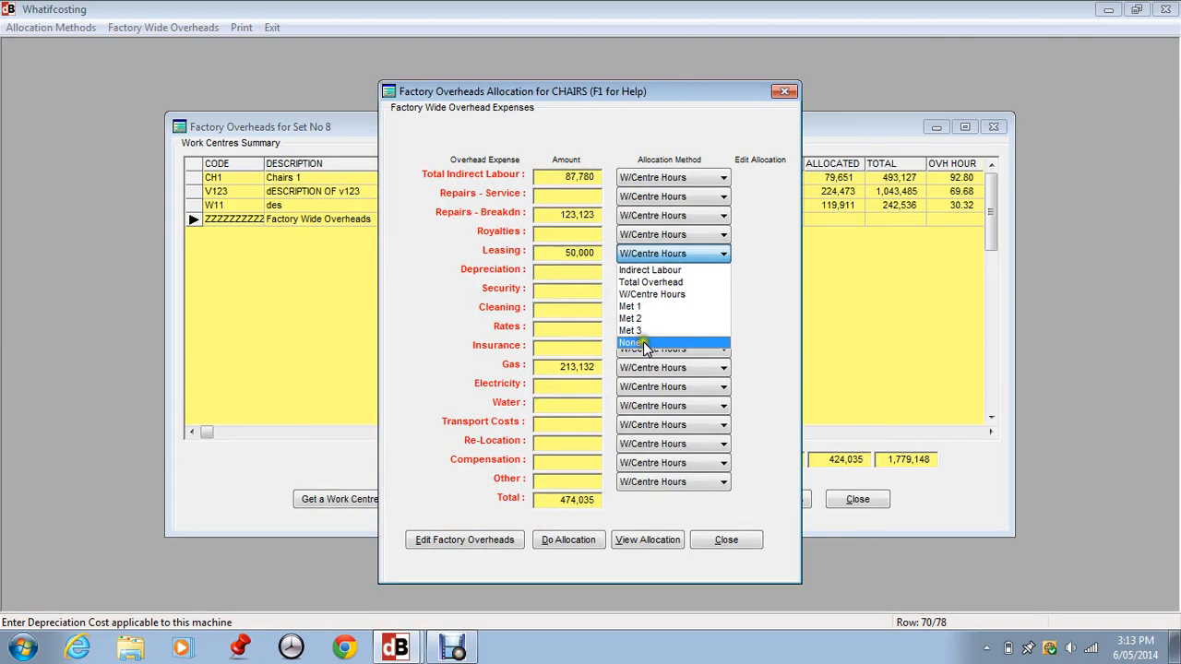
left_click(645, 343)
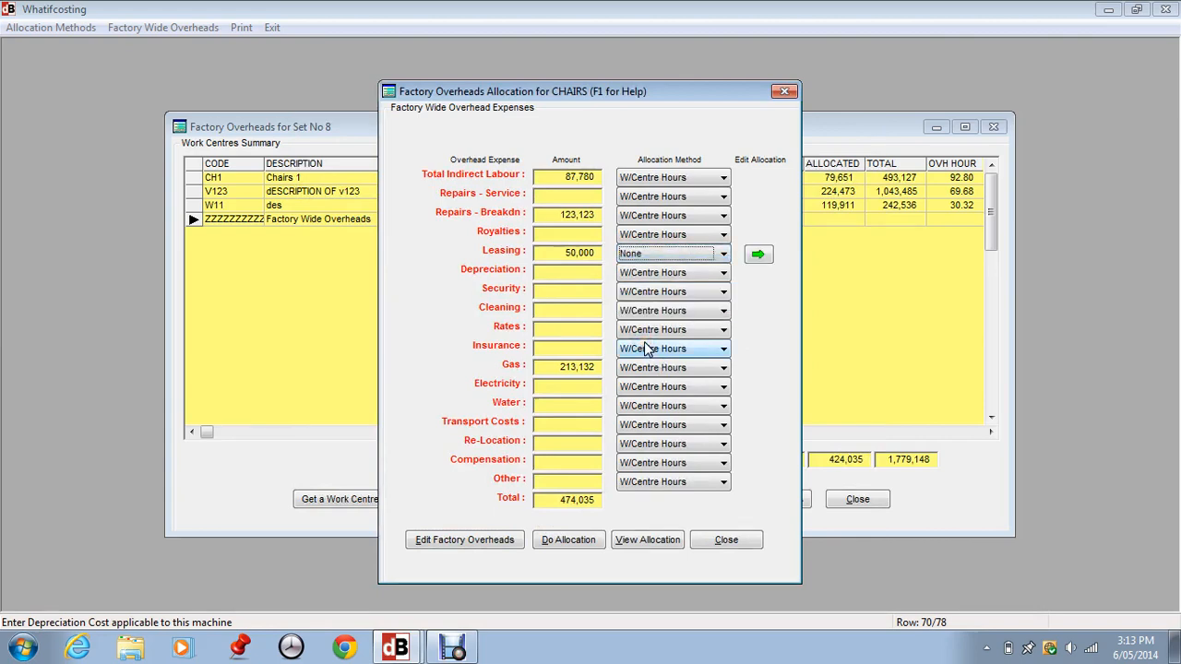
left_click(757, 254)
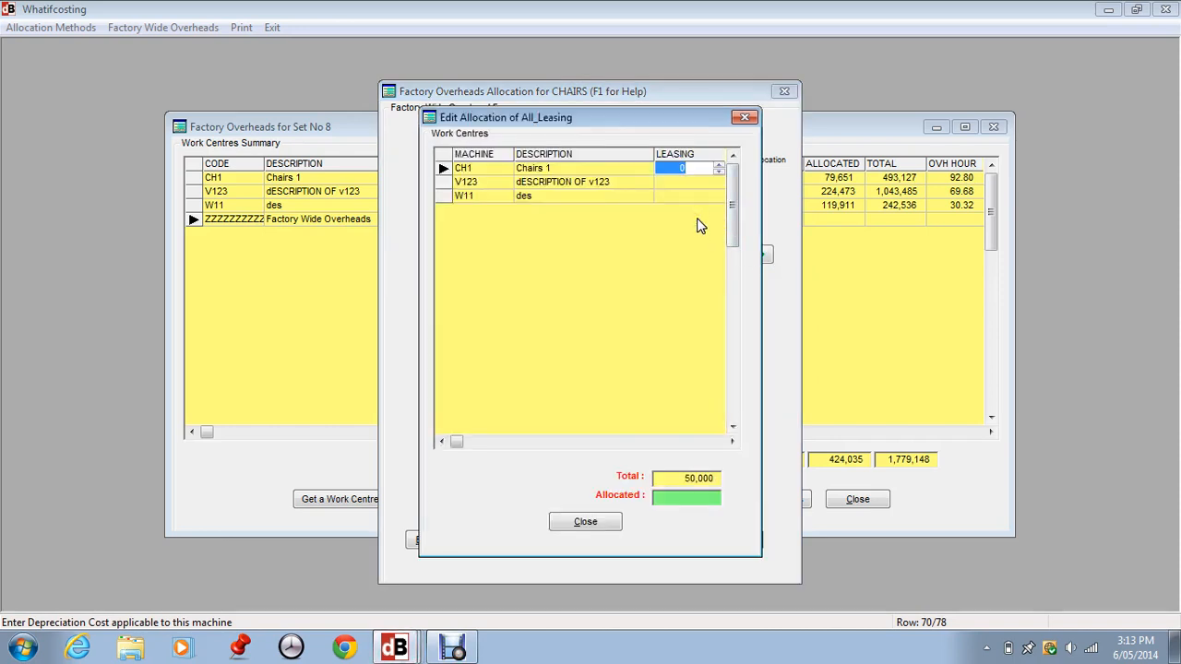
- Allocate 25,000 of leasing to CH1 and 25,000 to V123, then close the allocation editor
type("25,000")
key("Return")
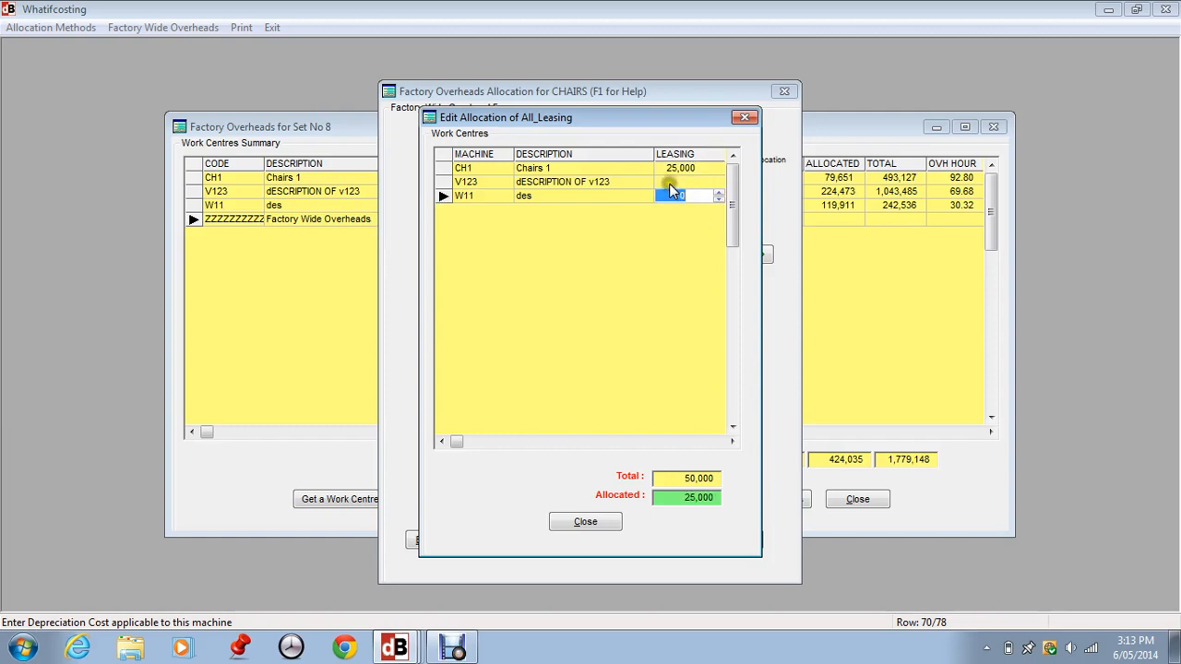
left_click(681, 182)
type("20")
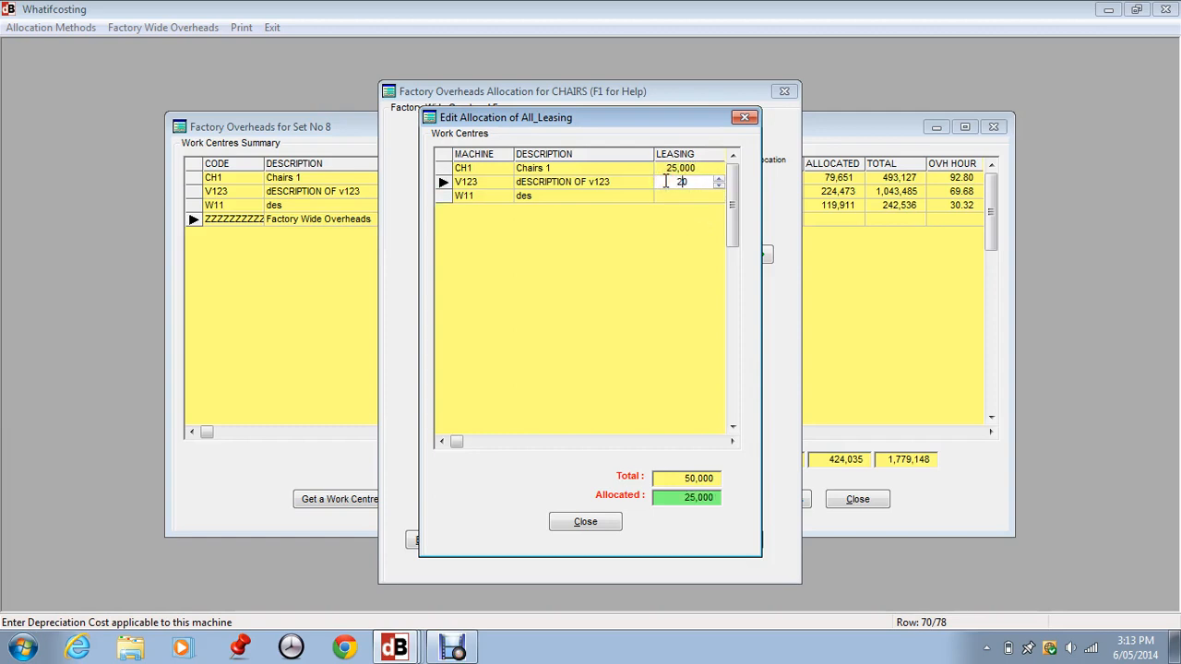
type("0000")
key("Return")
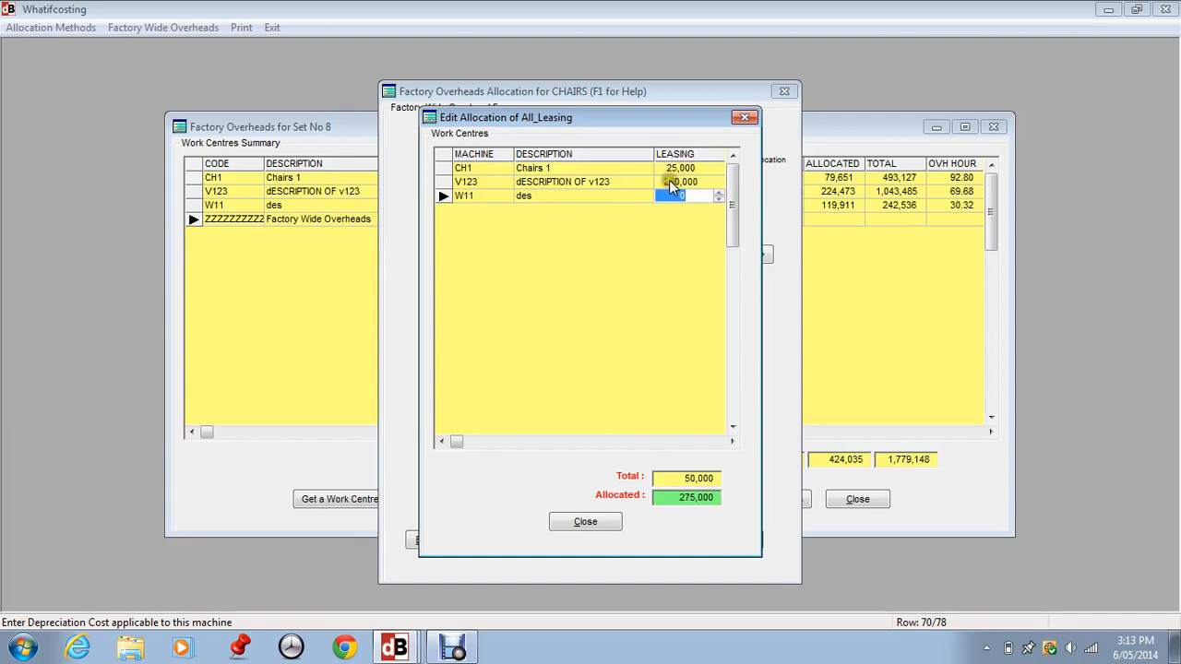
left_click(700, 182)
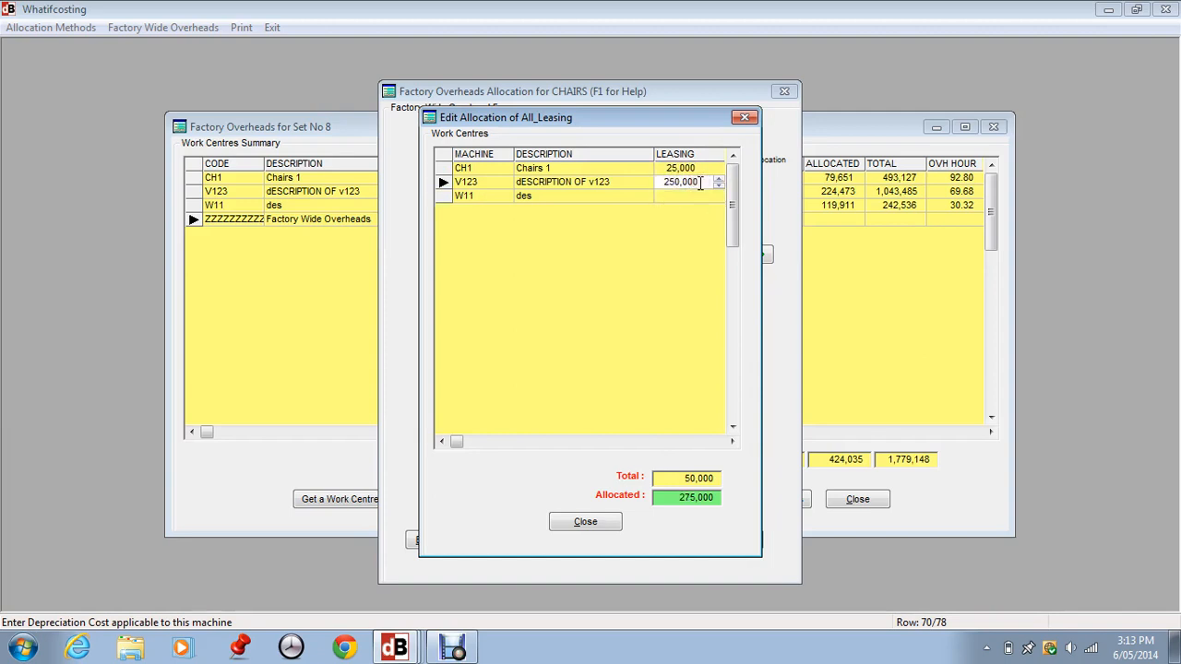
key("BackSpace")
key("Return")
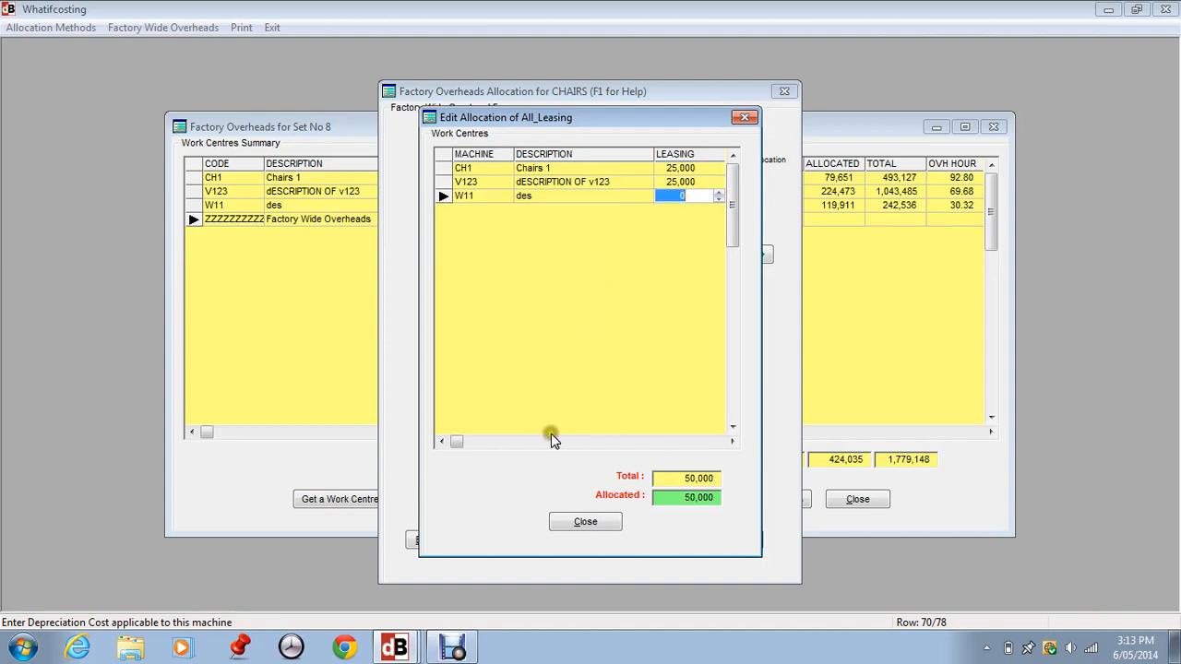
left_click(565, 523)
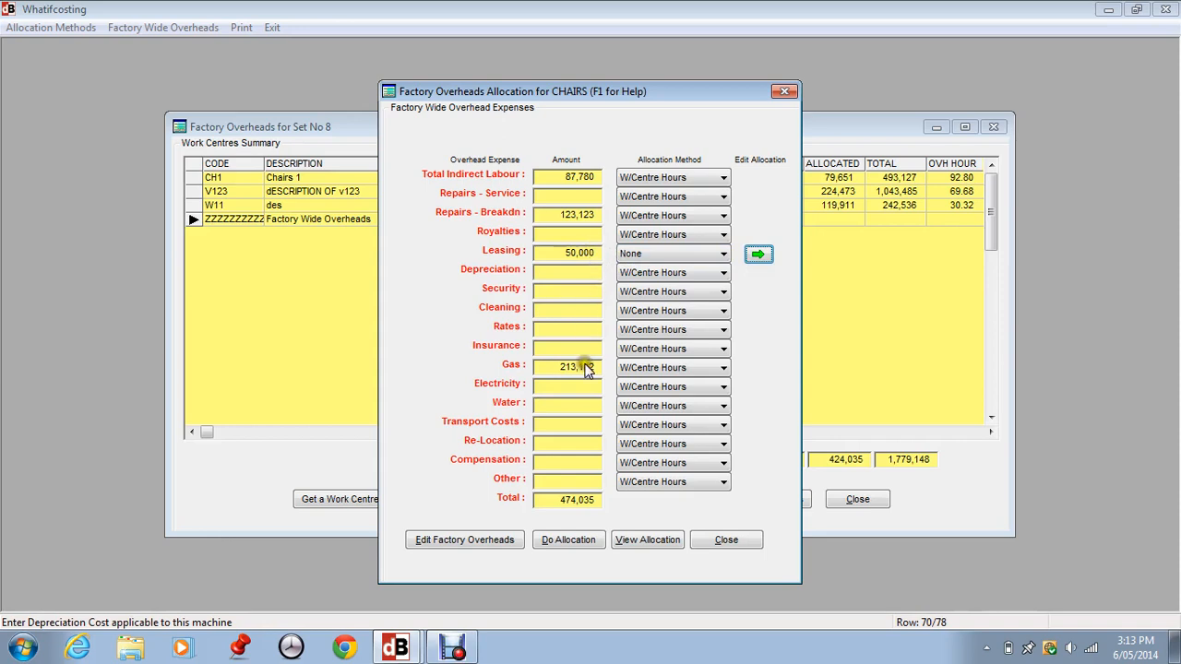
- Run the allocation again and close the set 8 overheads and overhead sets windows
left_click(569, 540)
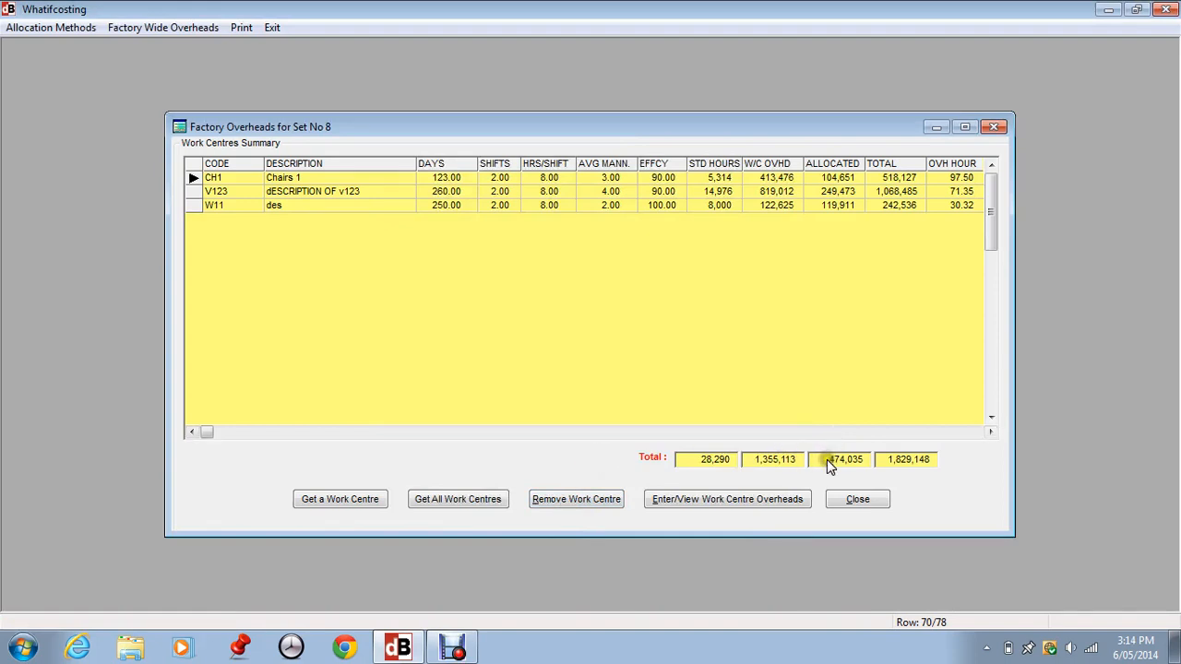
left_click(858, 501)
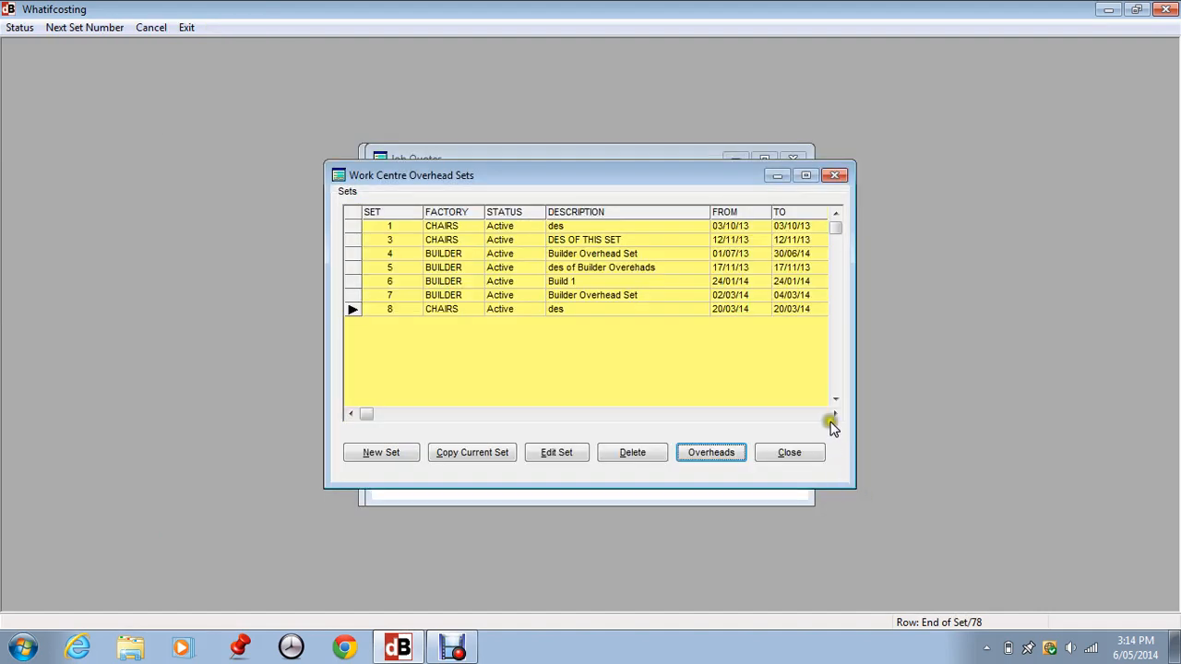
left_click(797, 451)
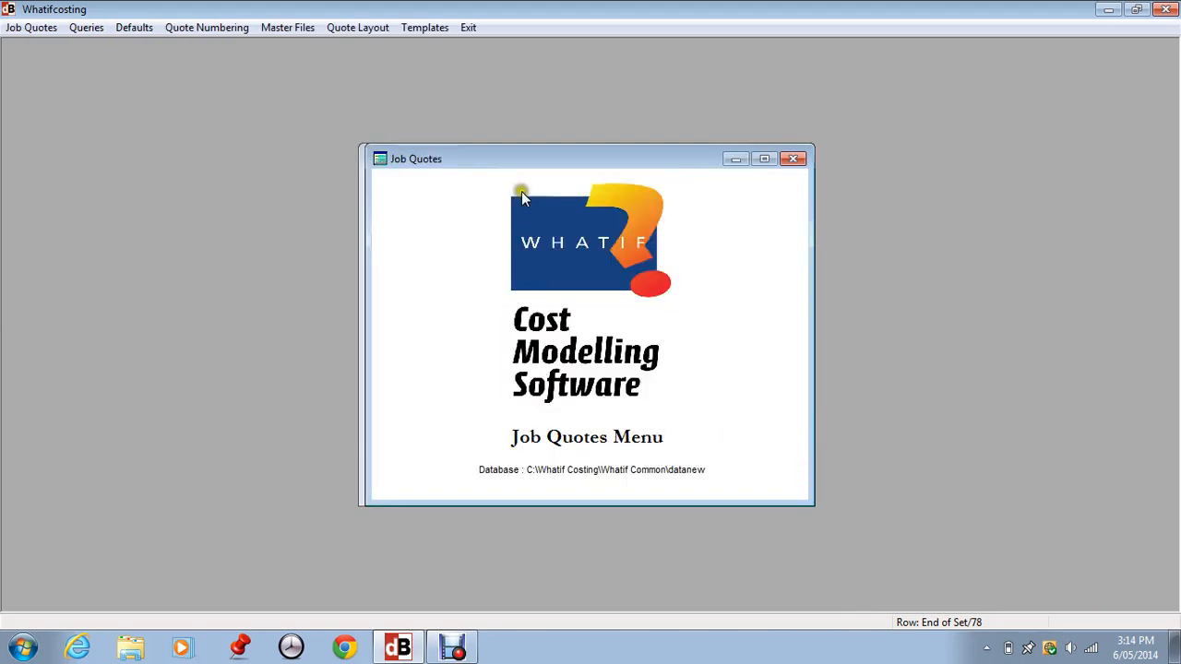
- Open the V123 work centre for editing from the work centres master file
left_click(302, 27)
mouse_move(311, 47)
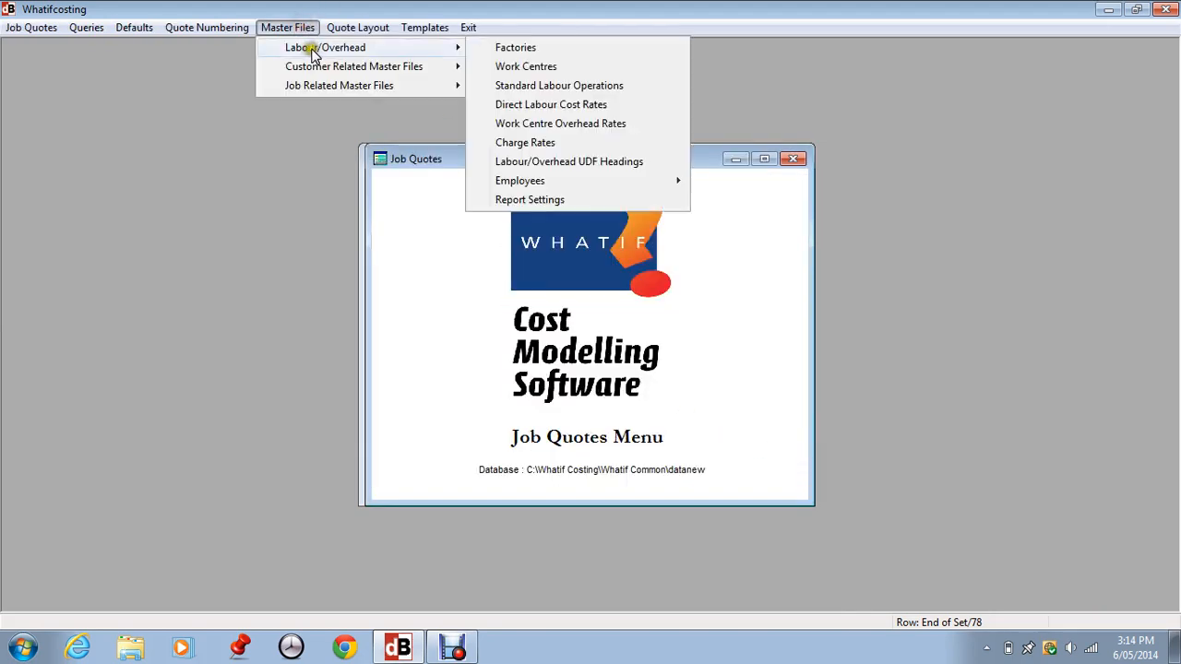
left_click(493, 66)
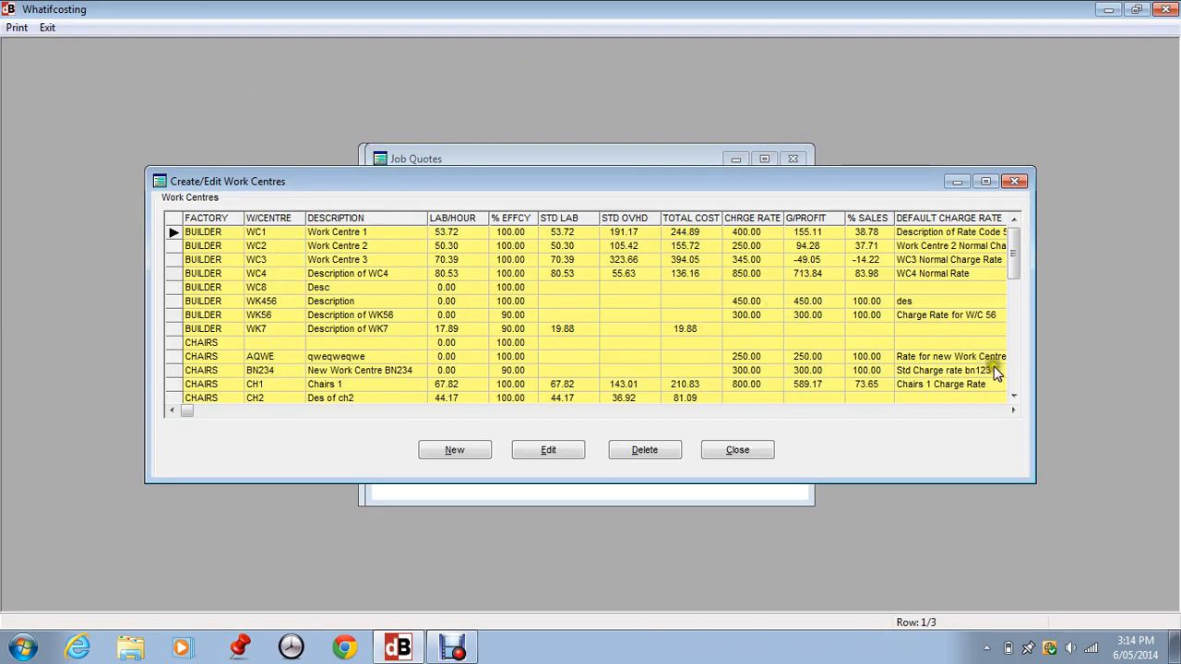
left_click(1015, 375)
left_click(287, 274)
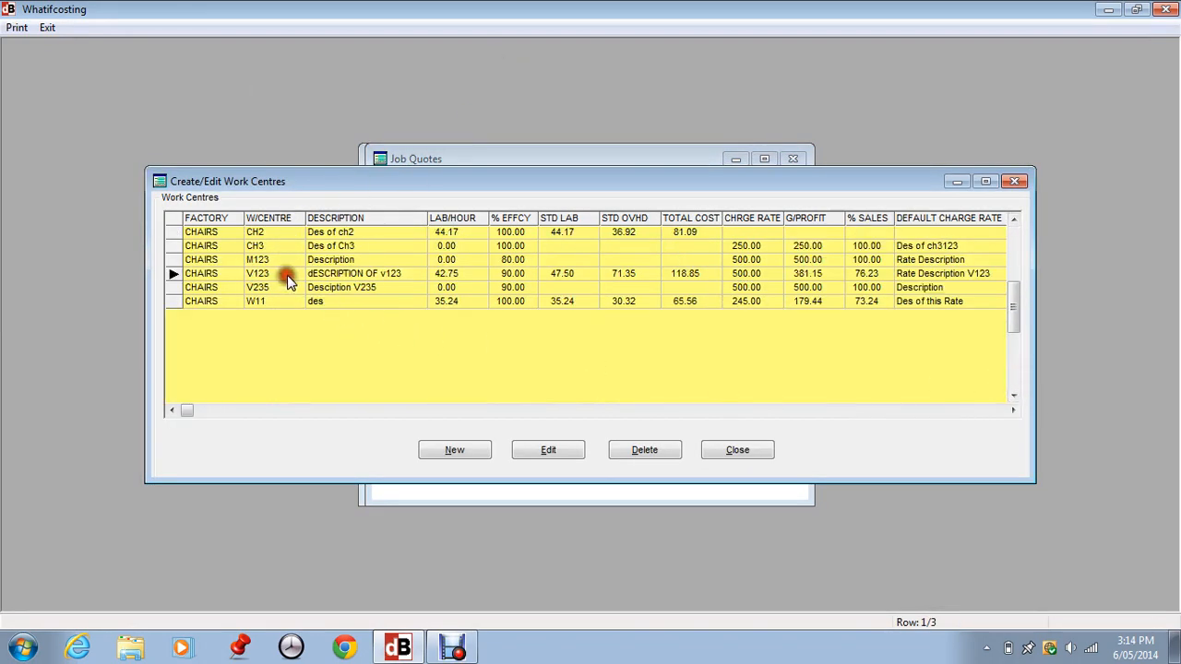
left_click(561, 450)
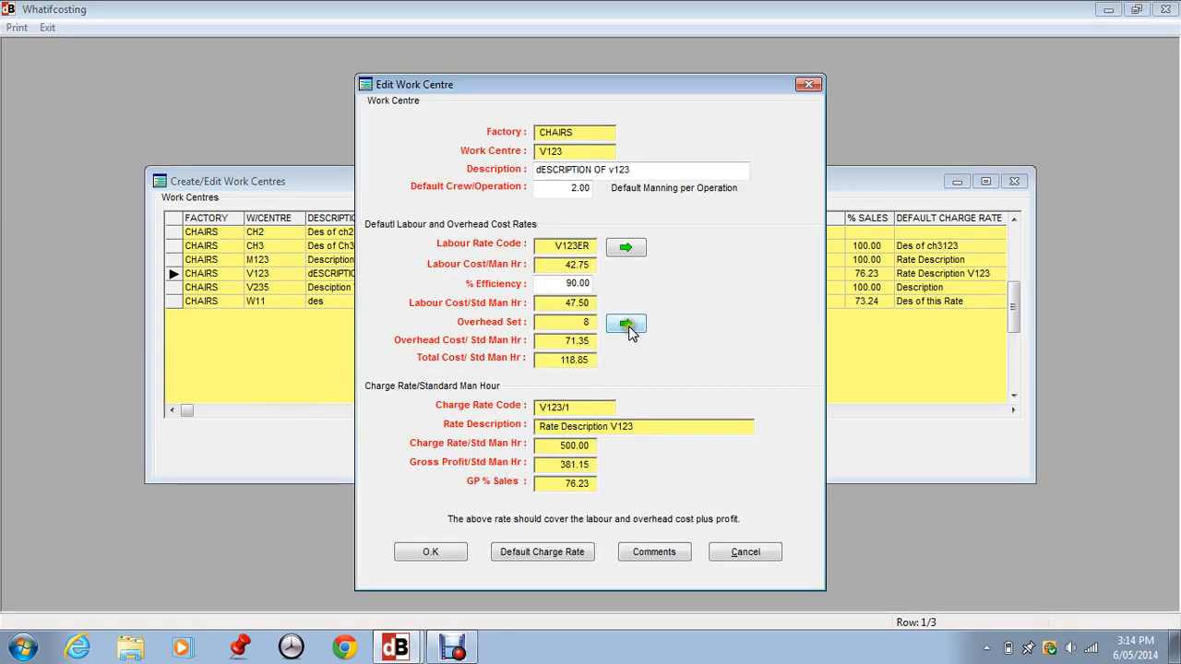
- Reselect overhead set 8 for V123's overhead rate, then cancel the work centre edit
left_click(626, 326)
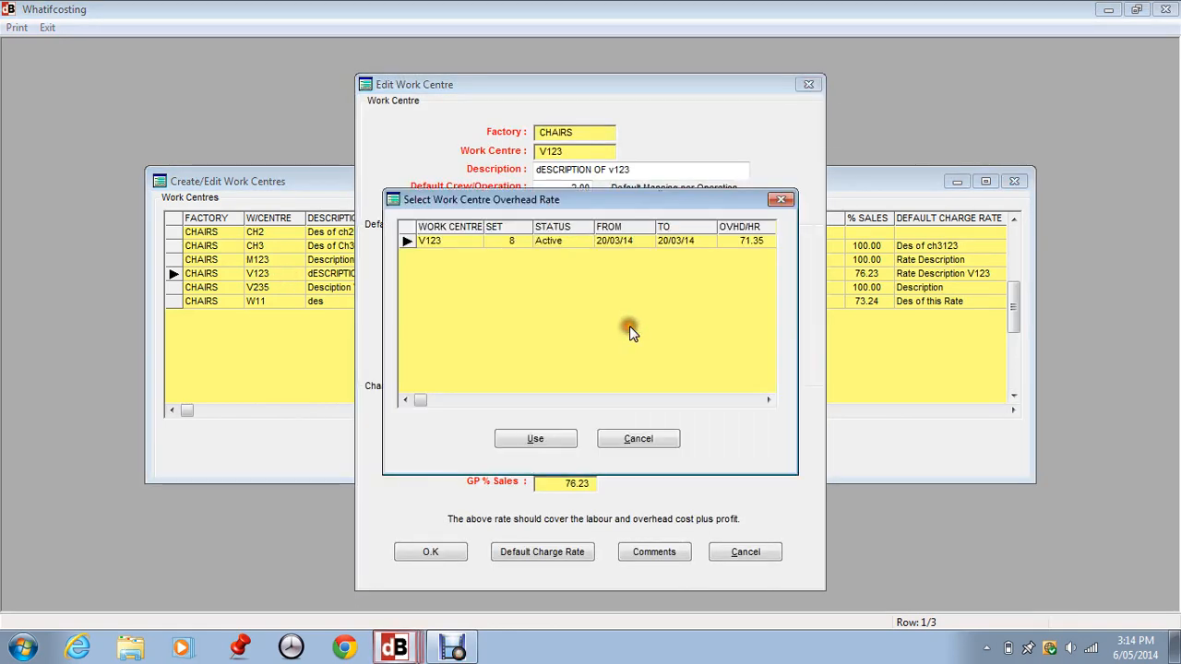
left_click(536, 439)
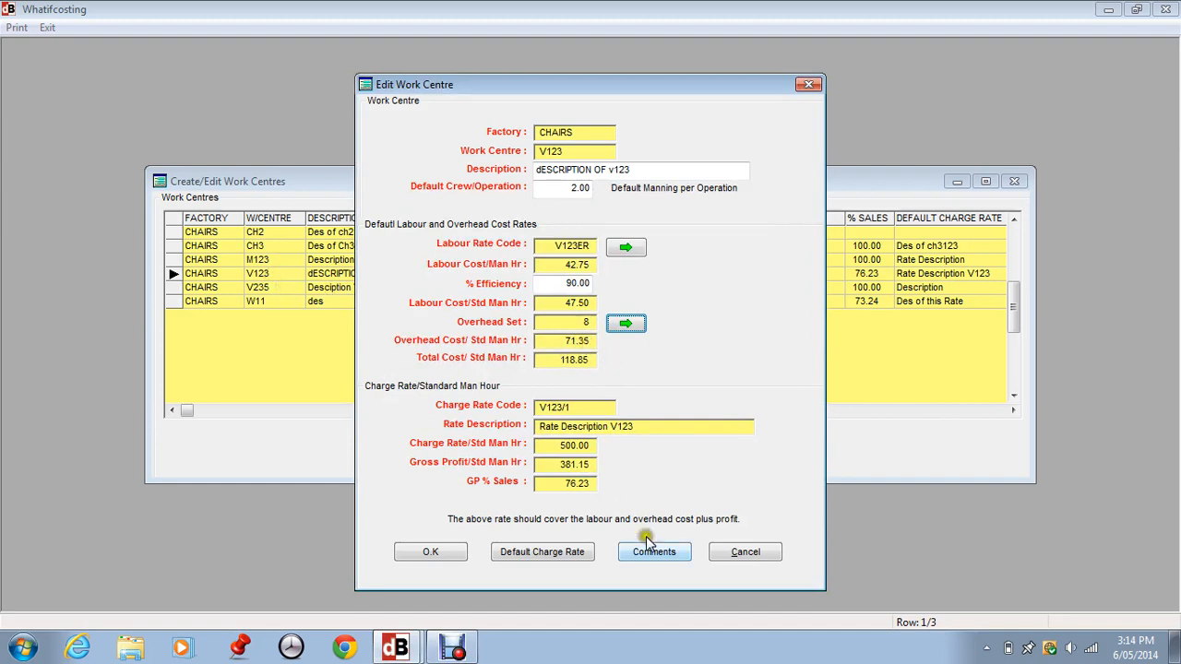
left_click(745, 551)
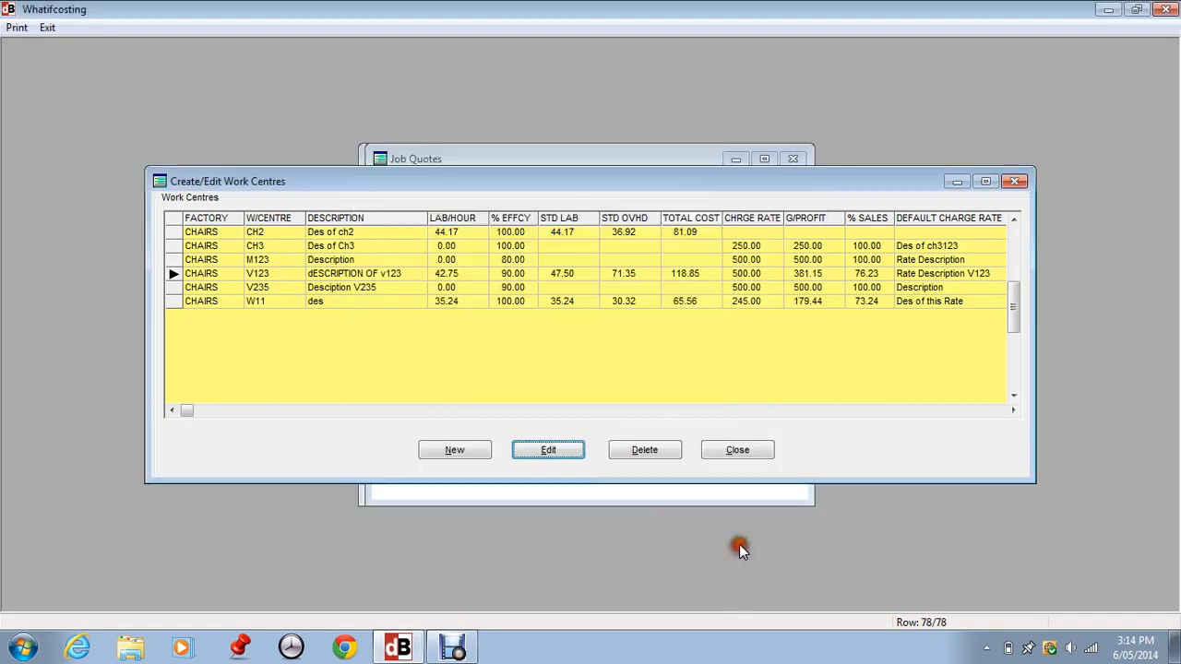
- Close the work centres list
left_click(268, 247)
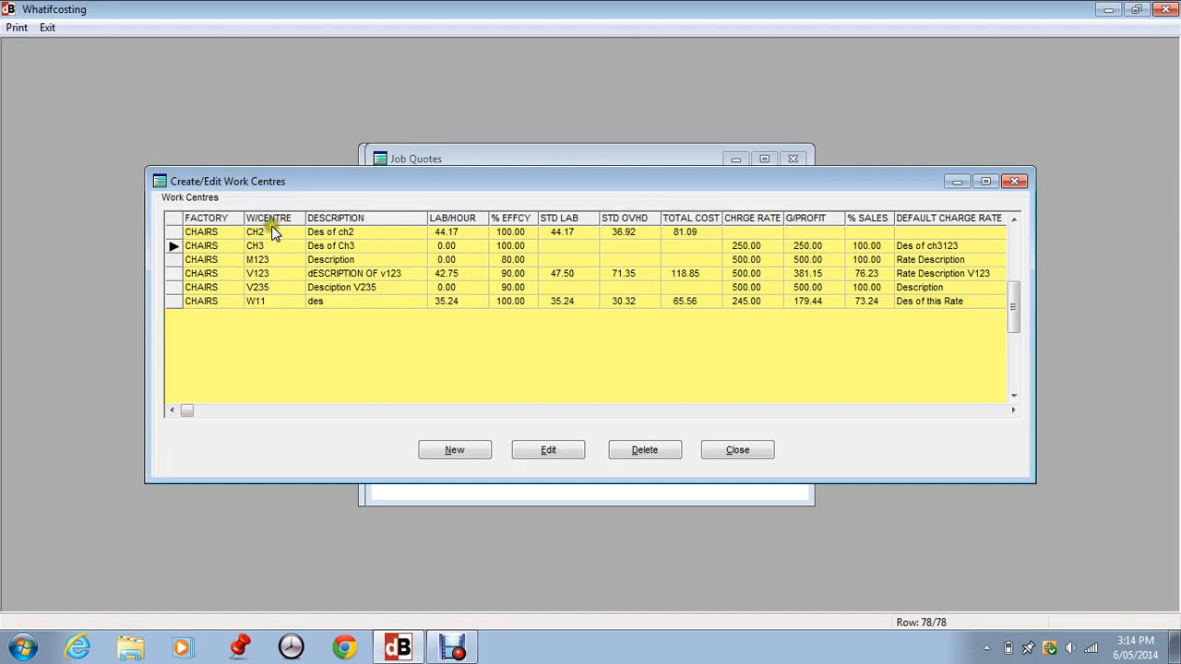
left_click(741, 450)
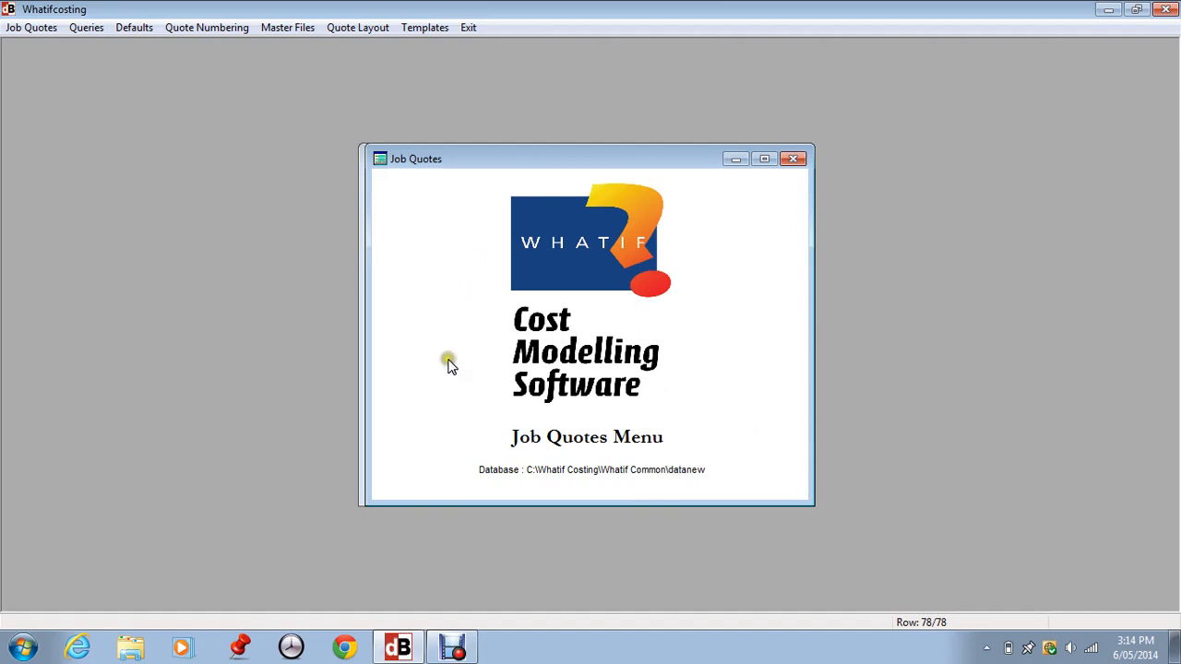
left_click(453, 647)
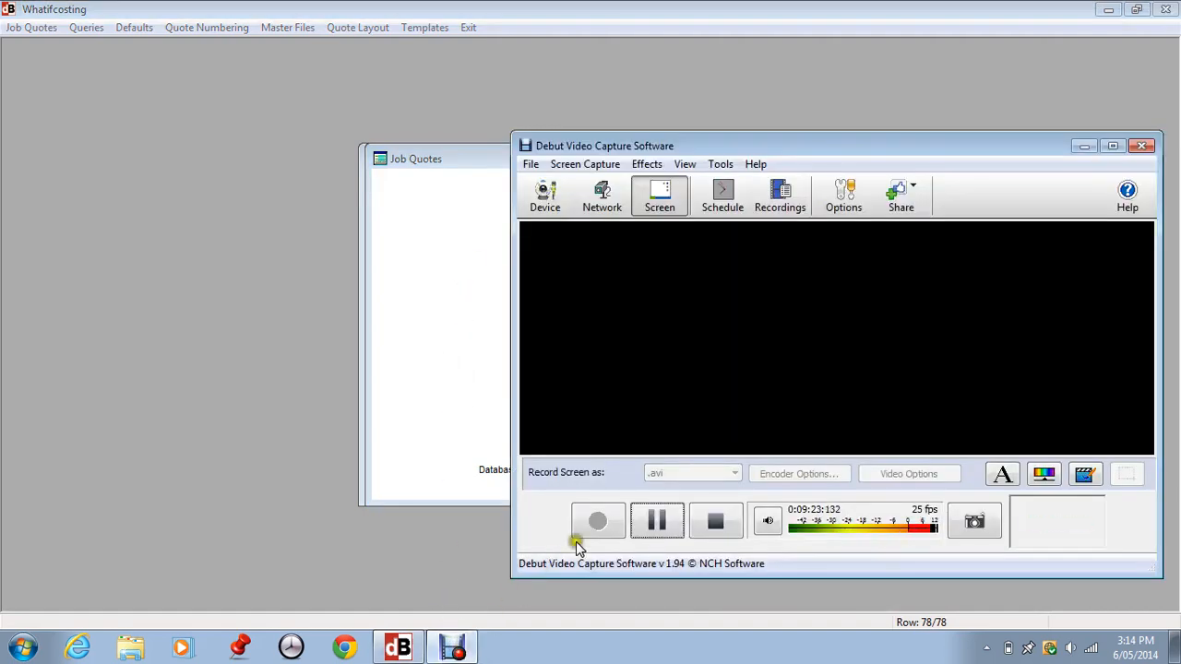